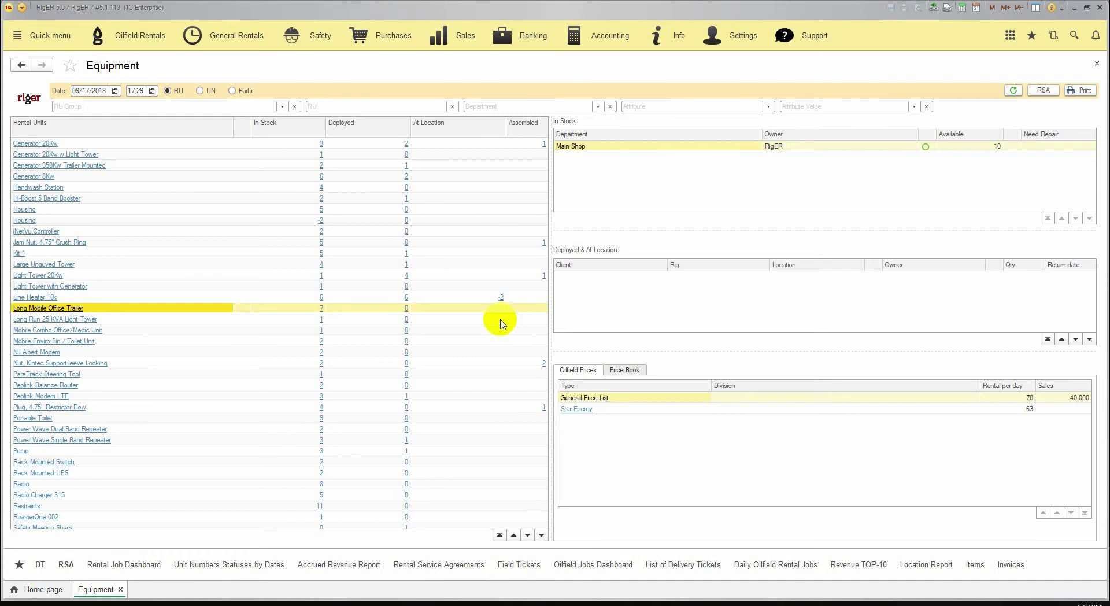
Create a new rental service agreement of type OFR dated 09/01/2018.
click(139, 38)
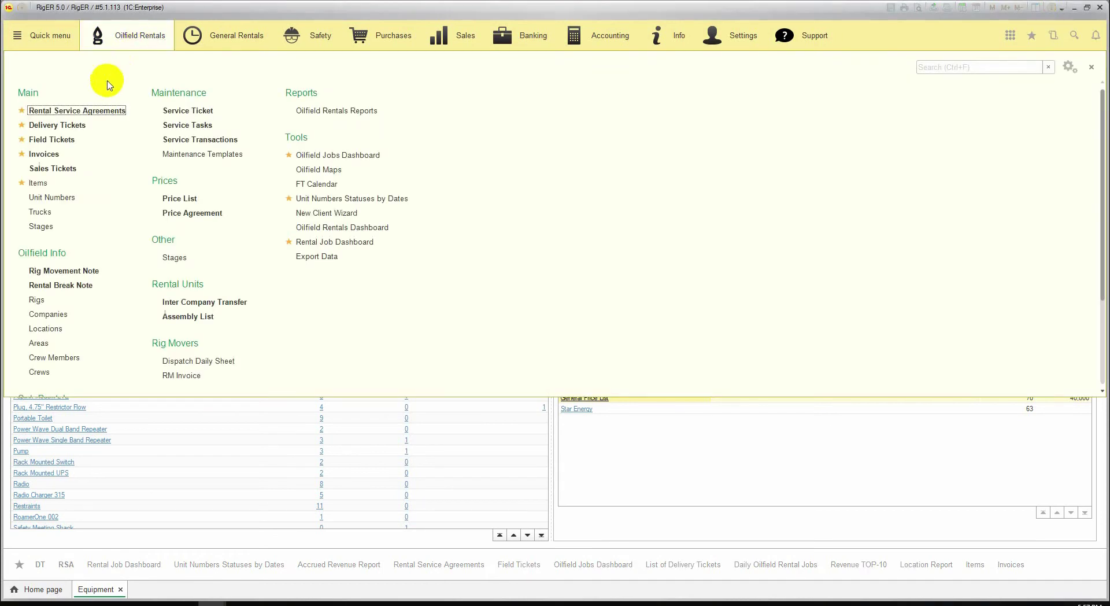
click(102, 110)
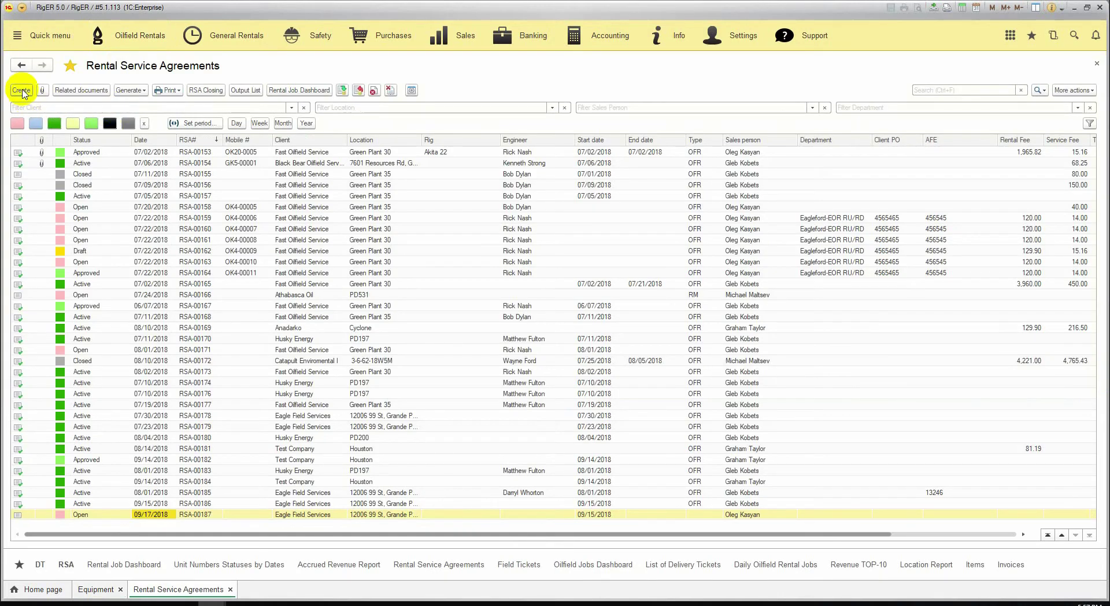
click(21, 90)
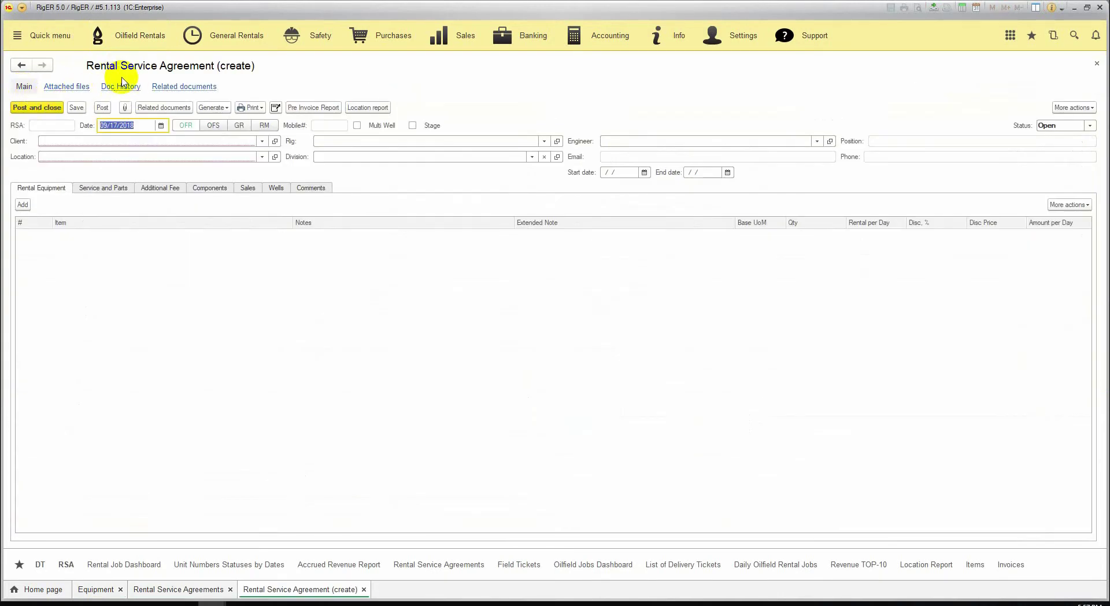
click(160, 126)
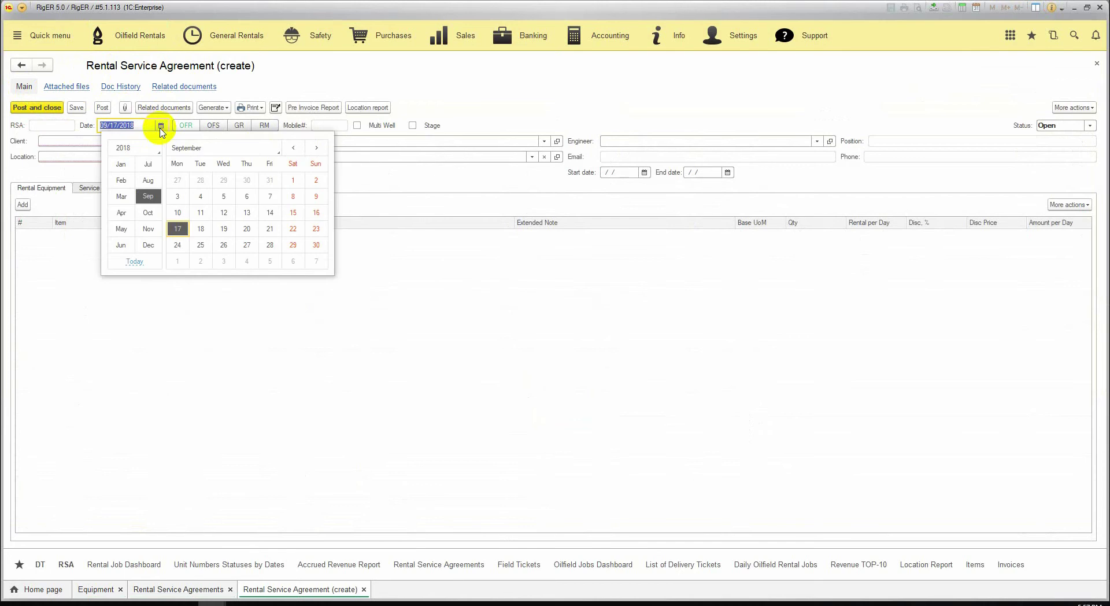
click(295, 182)
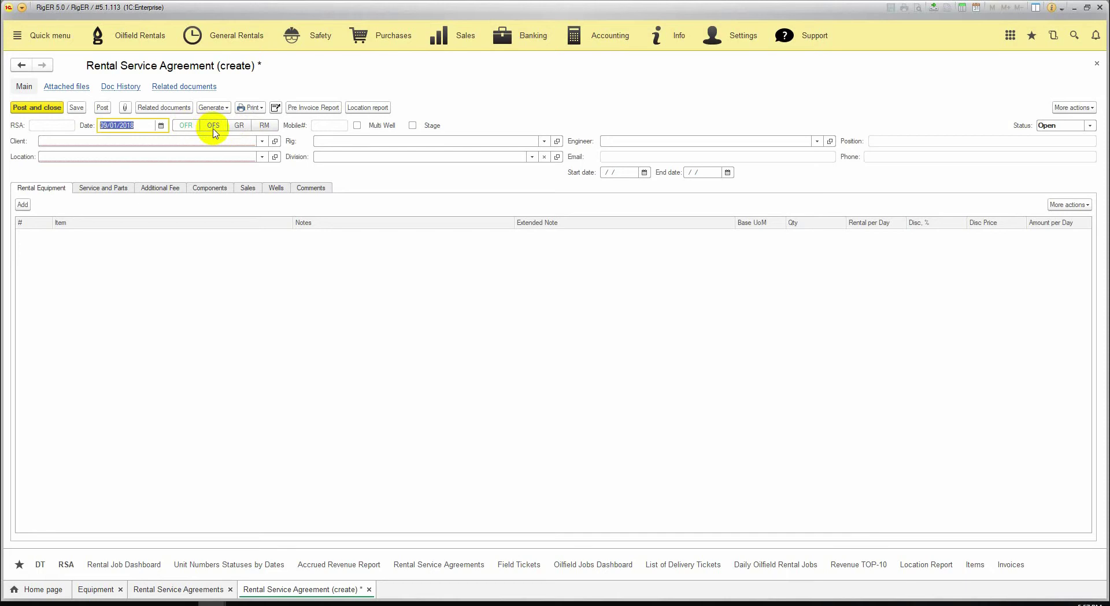
click(241, 130)
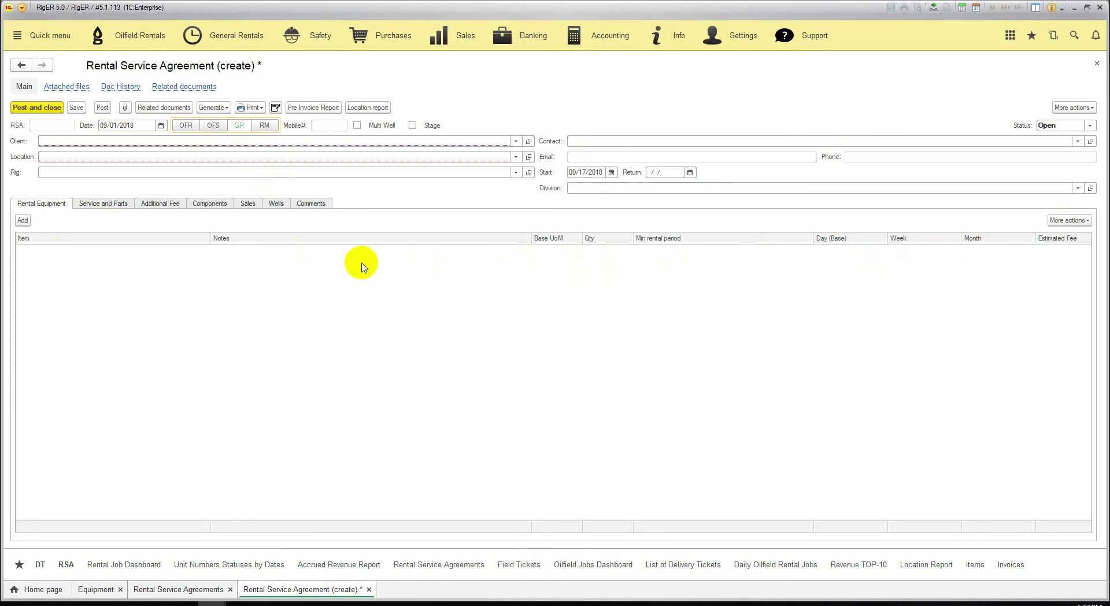
click(187, 126)
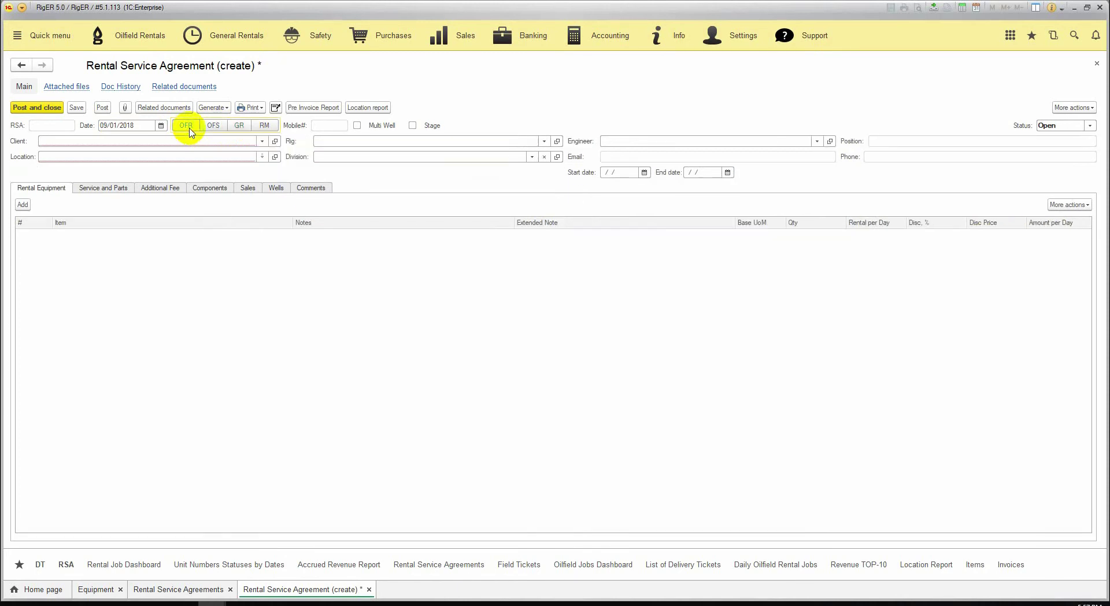
Set the agreement's client to Eagle Field Services and choose the client's street address as the location.
click(141, 141)
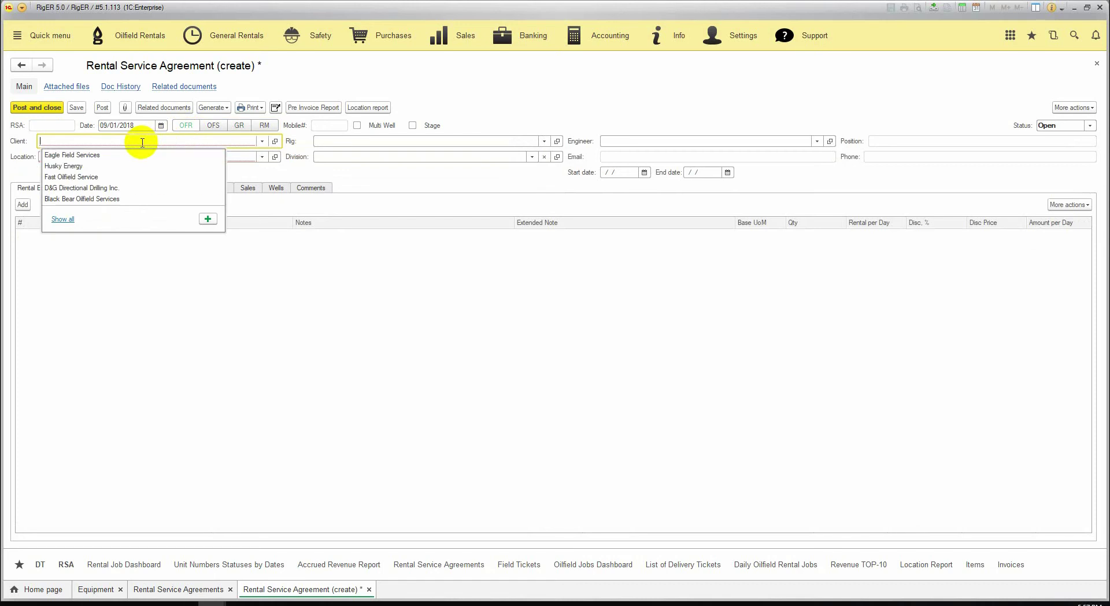
click(72, 155)
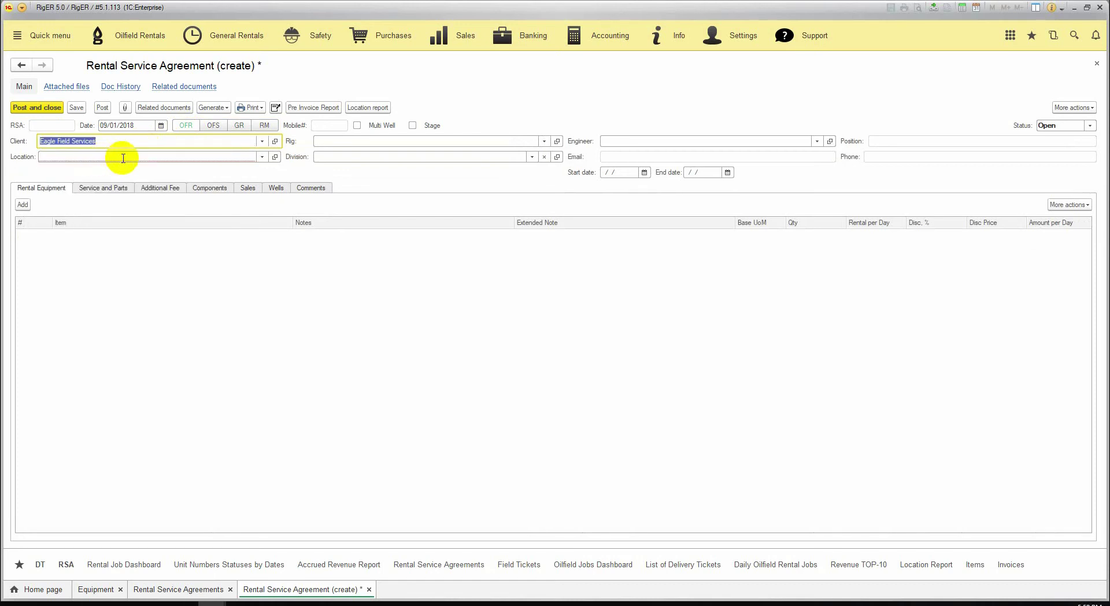
click(123, 157)
click(121, 170)
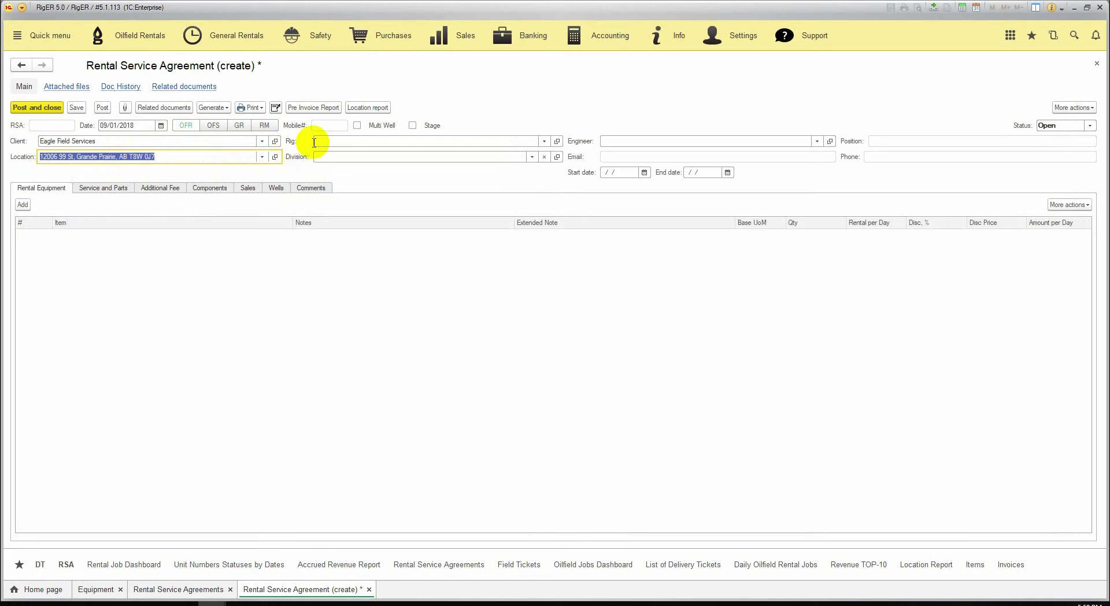
Assign the client's suggested contact as the agreement's engineer and set the start date to 09/01/2018.
click(624, 139)
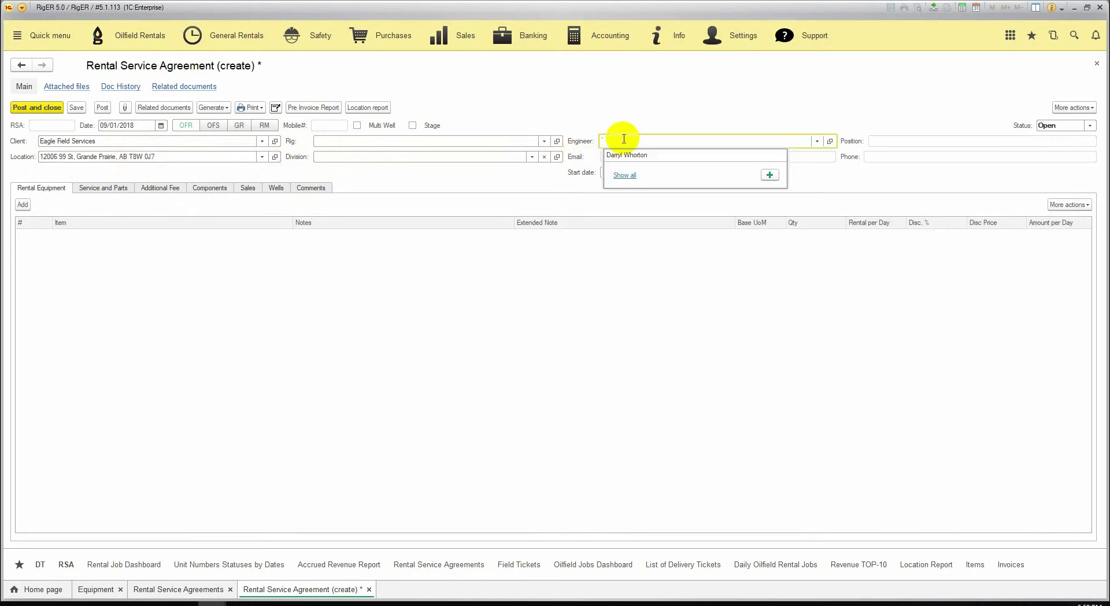
click(626, 155)
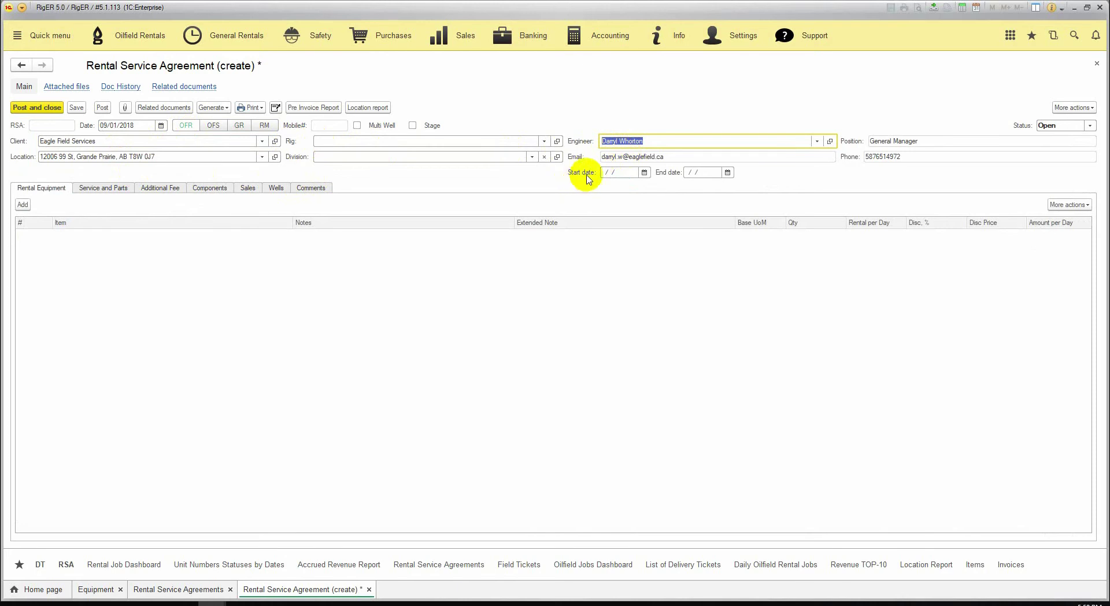
click(645, 173)
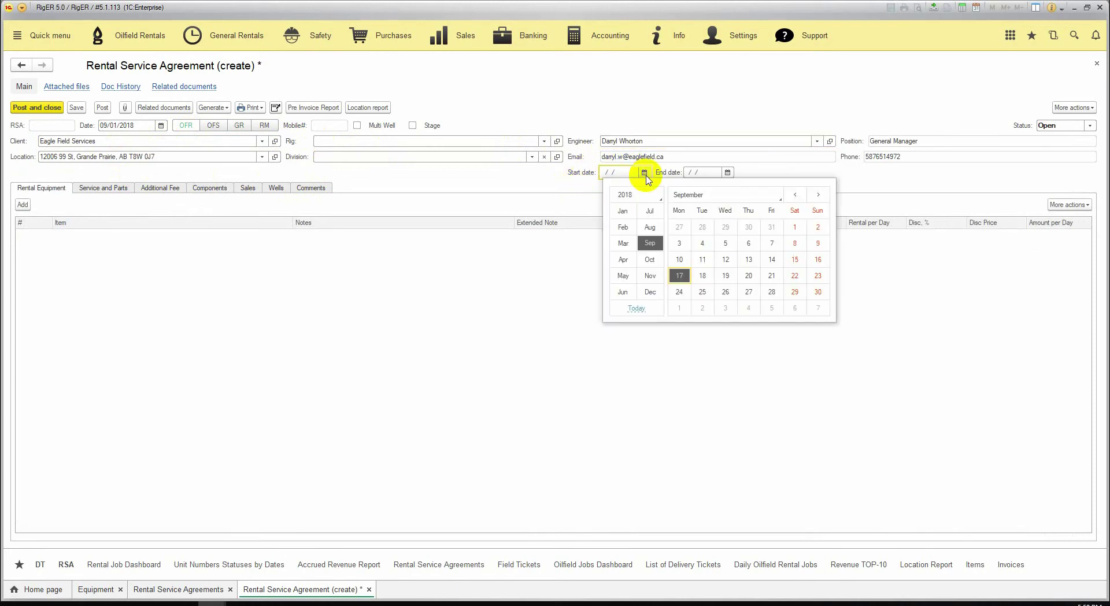
click(795, 226)
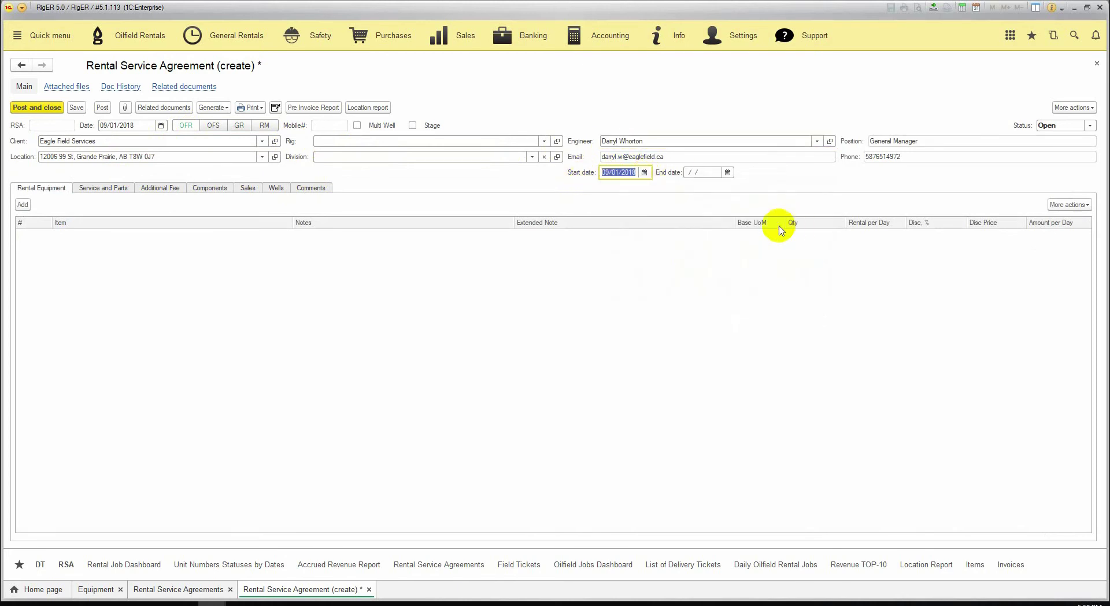
click(606, 189)
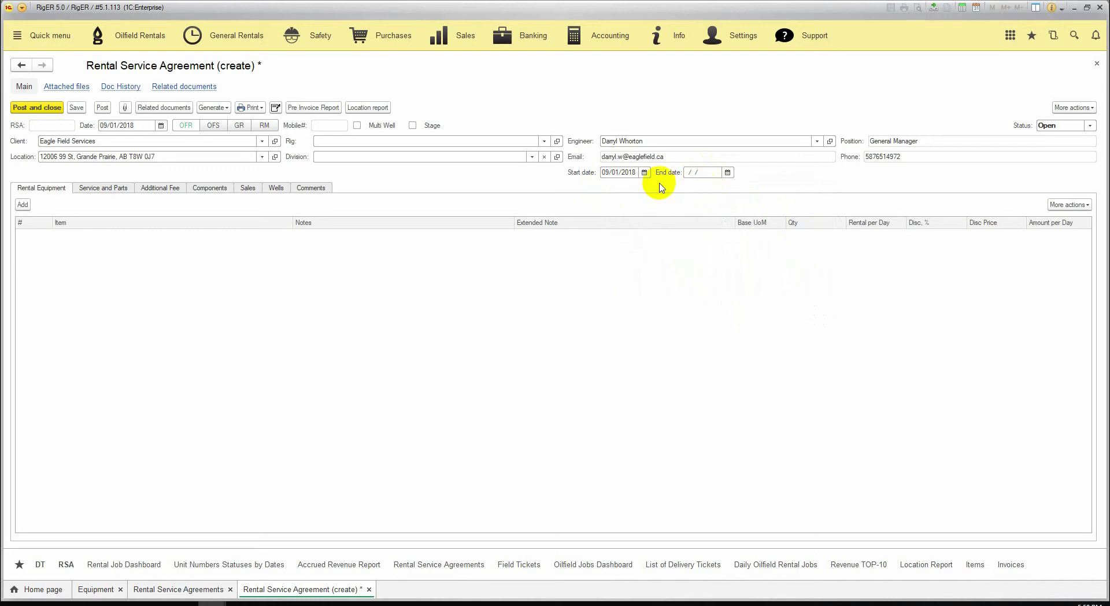
Add the Long Mobile Office Trailer as a rental equipment line on the agreement.
click(23, 206)
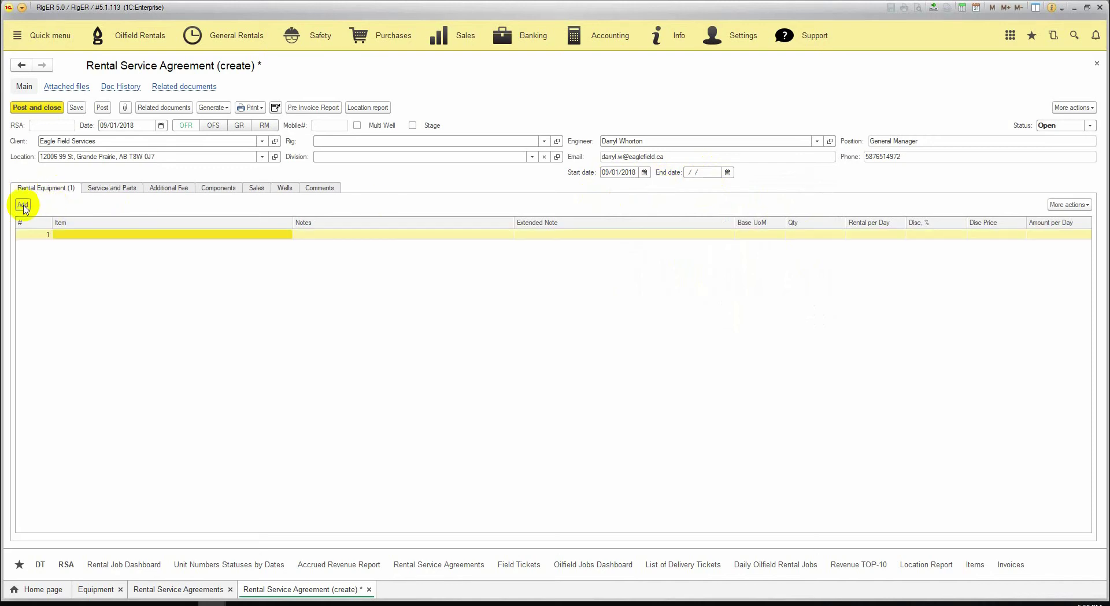
click(94, 234)
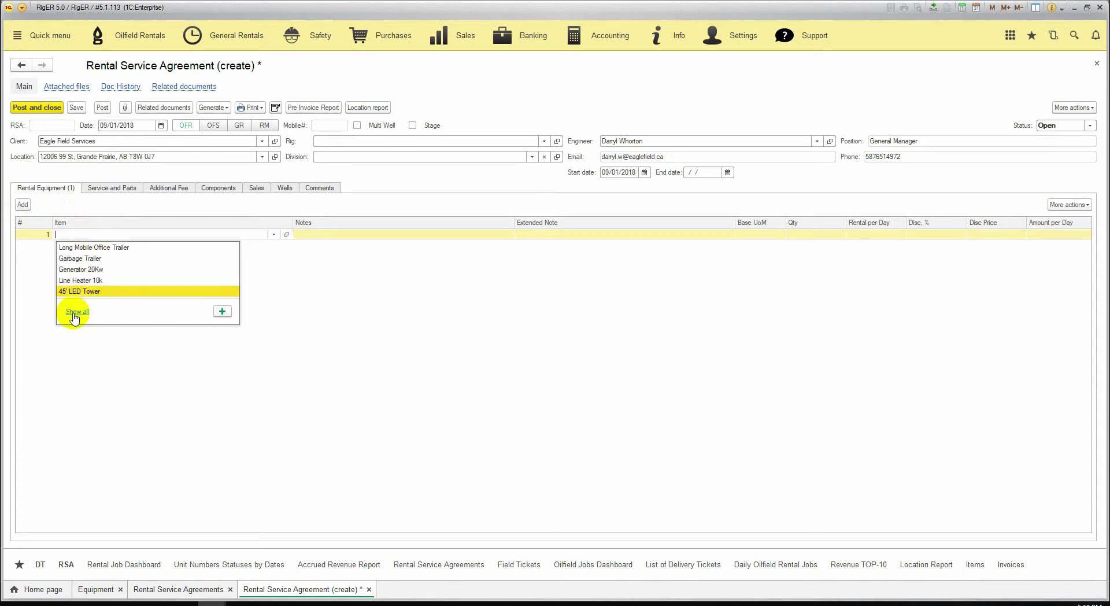
click(100, 235)
text(long)
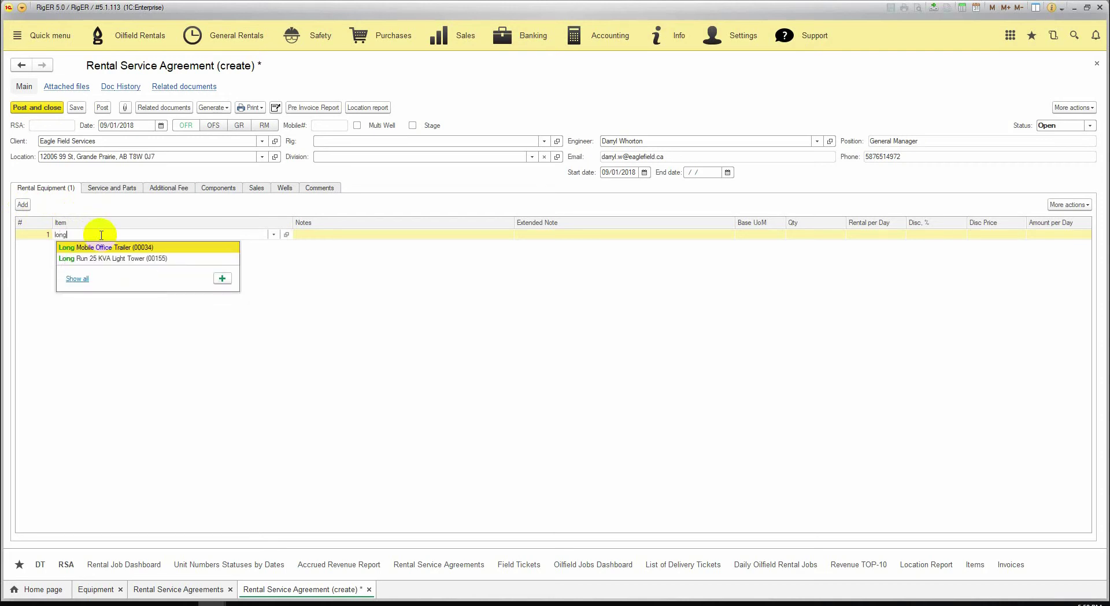
key(Escape)
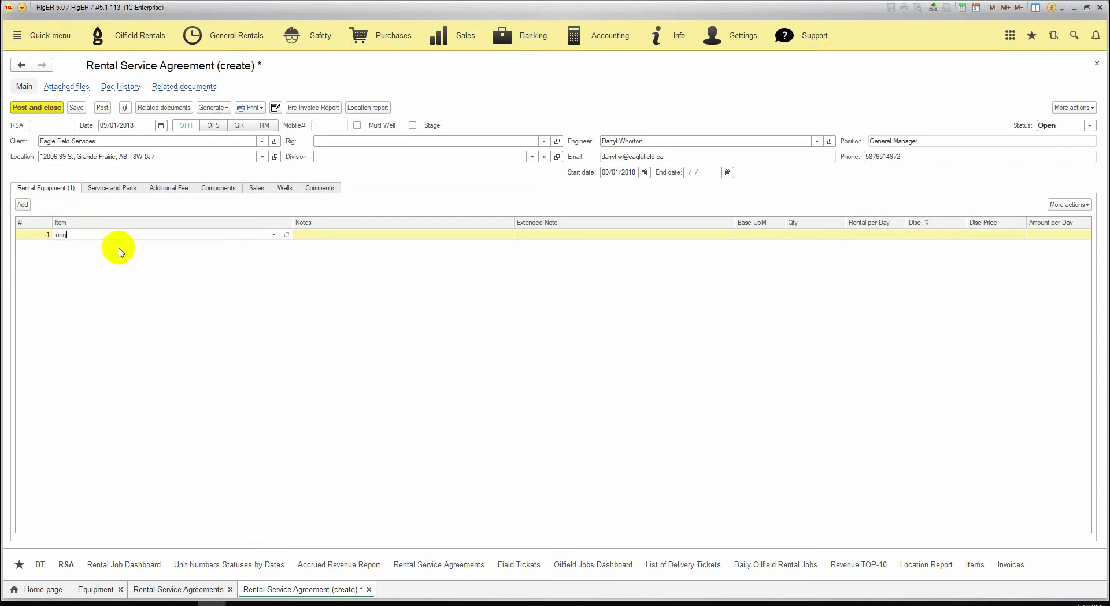
key(Return)
click(250, 274)
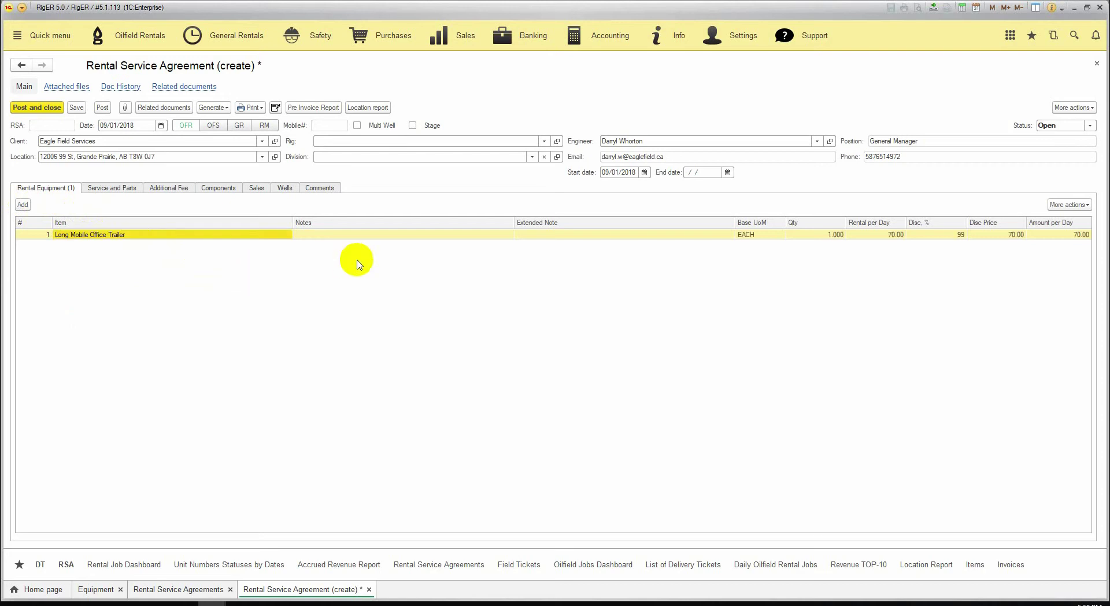
Set the office trailer line's quantity to 3 and clear its discount percentage.
click(826, 236)
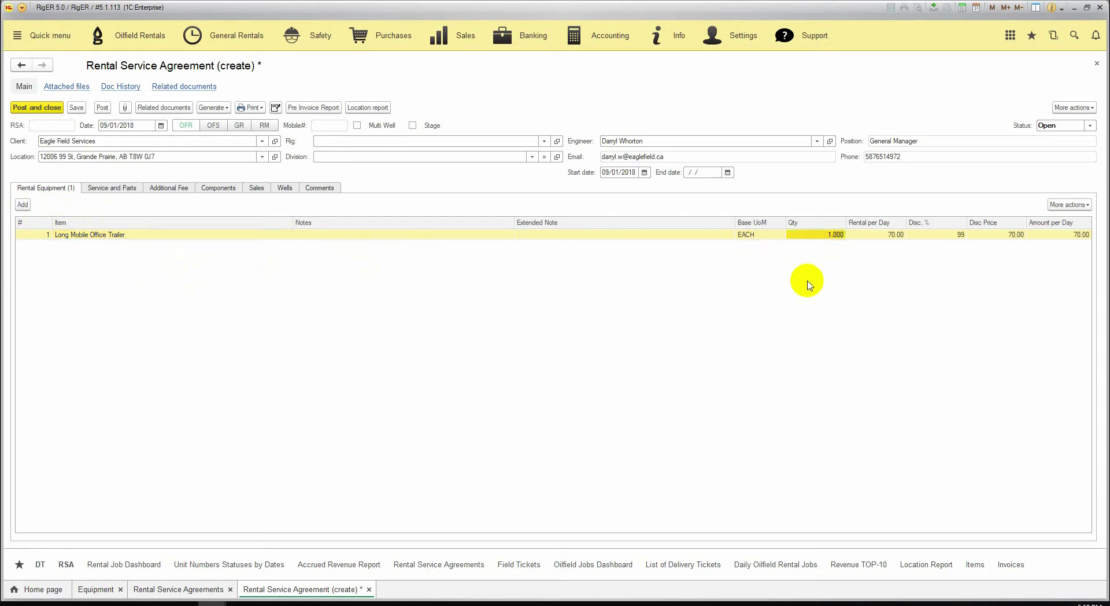
text(3)
key(Return)
click(937, 237)
key(Delete)
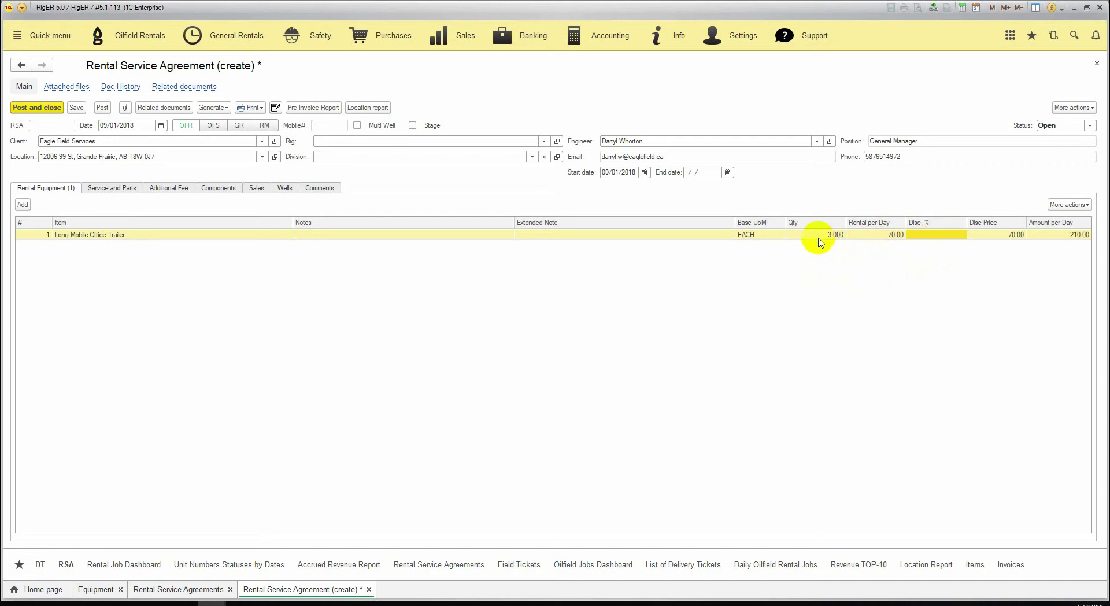
Add the service Transportation by hours to the agreement's services and parts with a base quantity of 10.
click(103, 190)
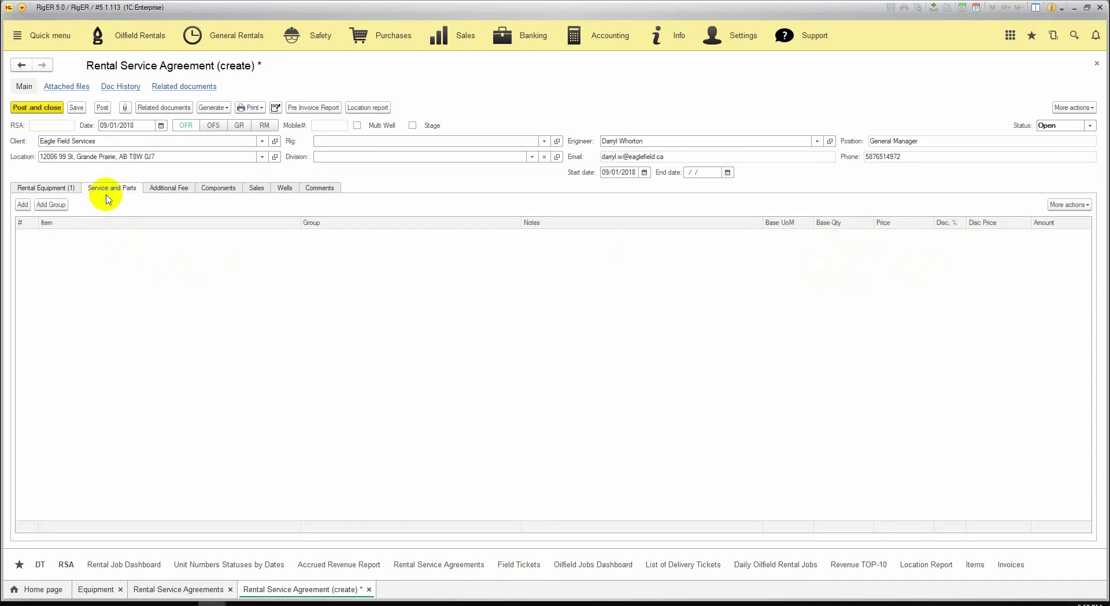
click(22, 205)
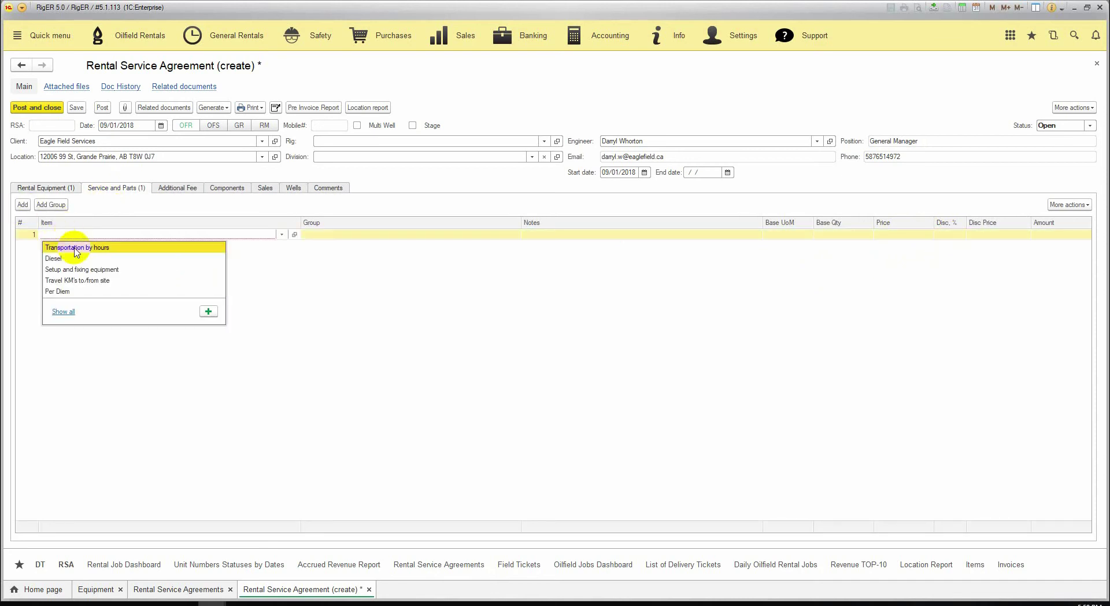
key(Escape)
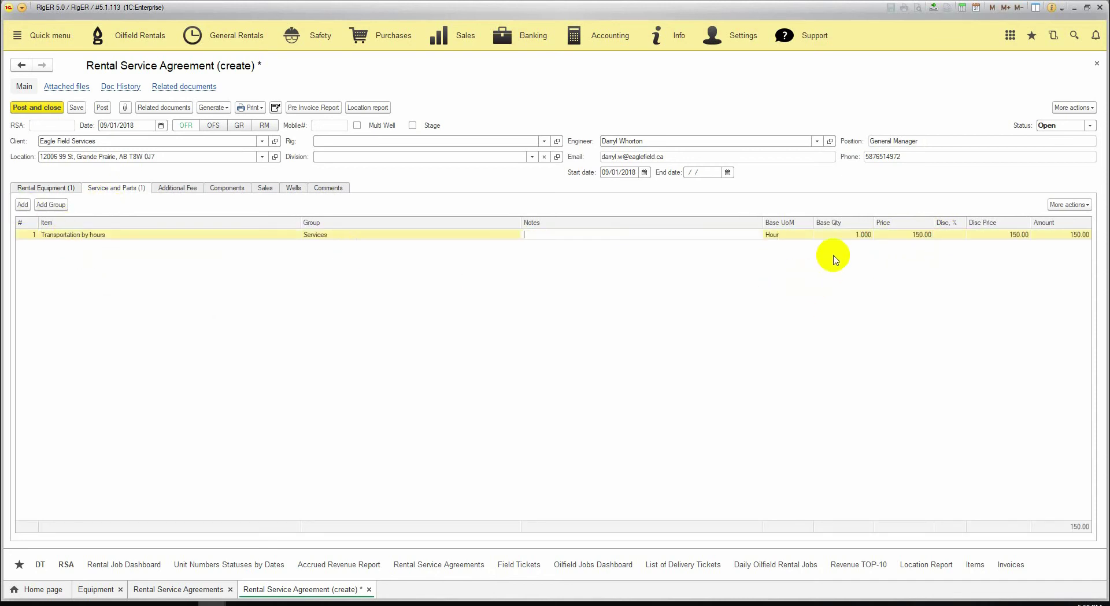
click(846, 235)
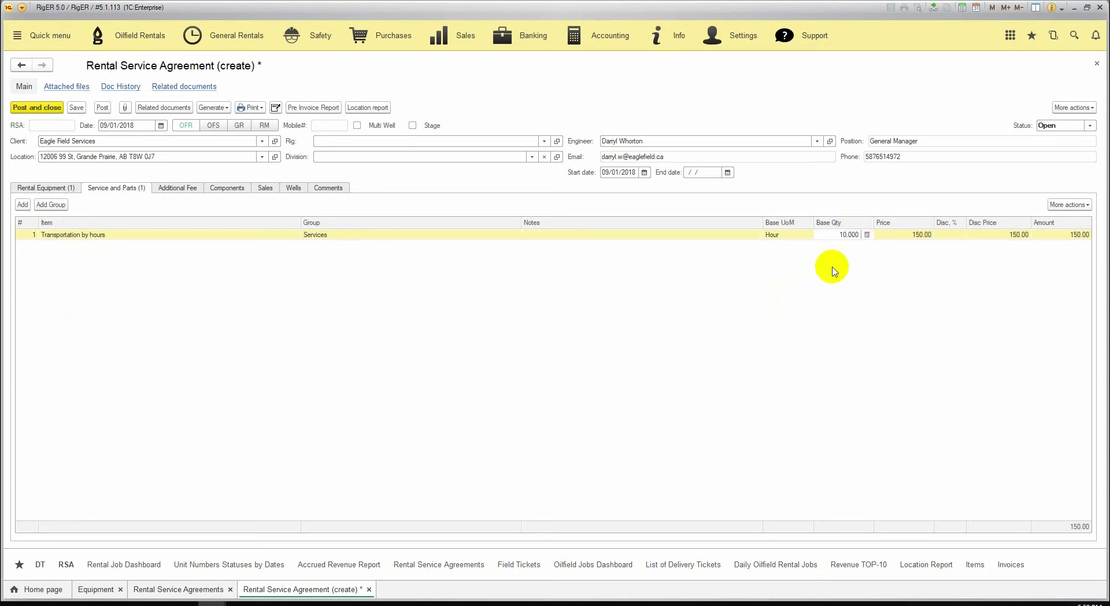
key(Tab)
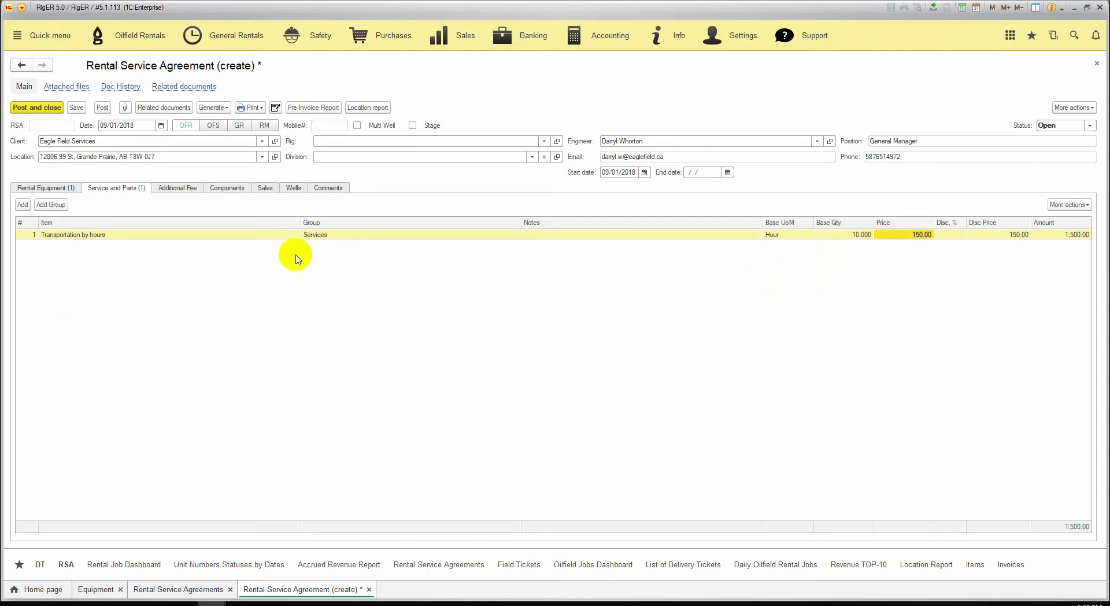
Look over the agreement's additional fee list and its external and internal comment fields.
click(176, 189)
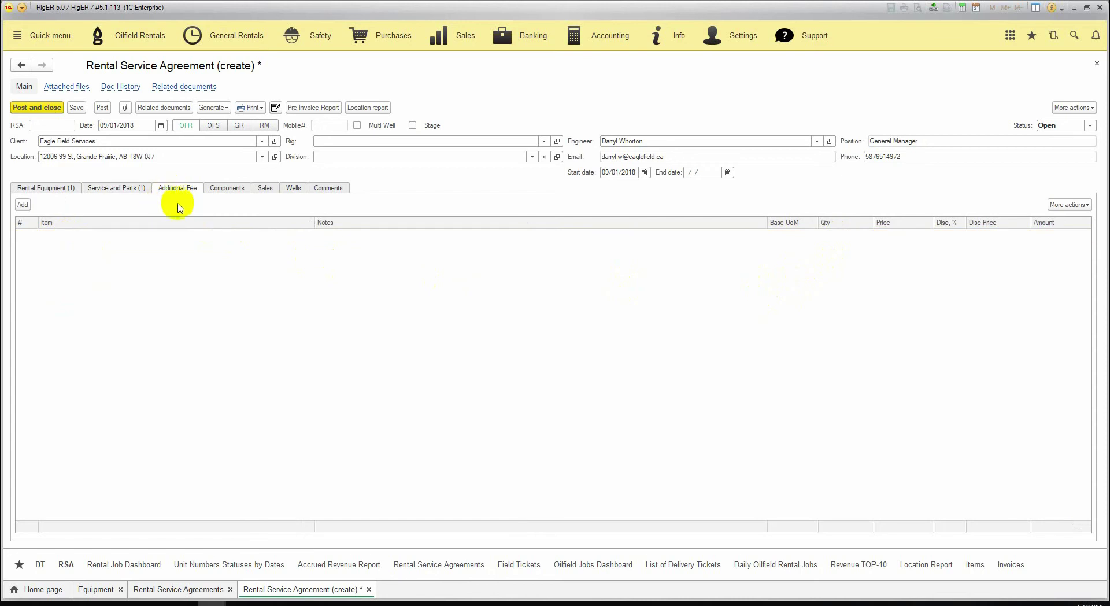
click(327, 188)
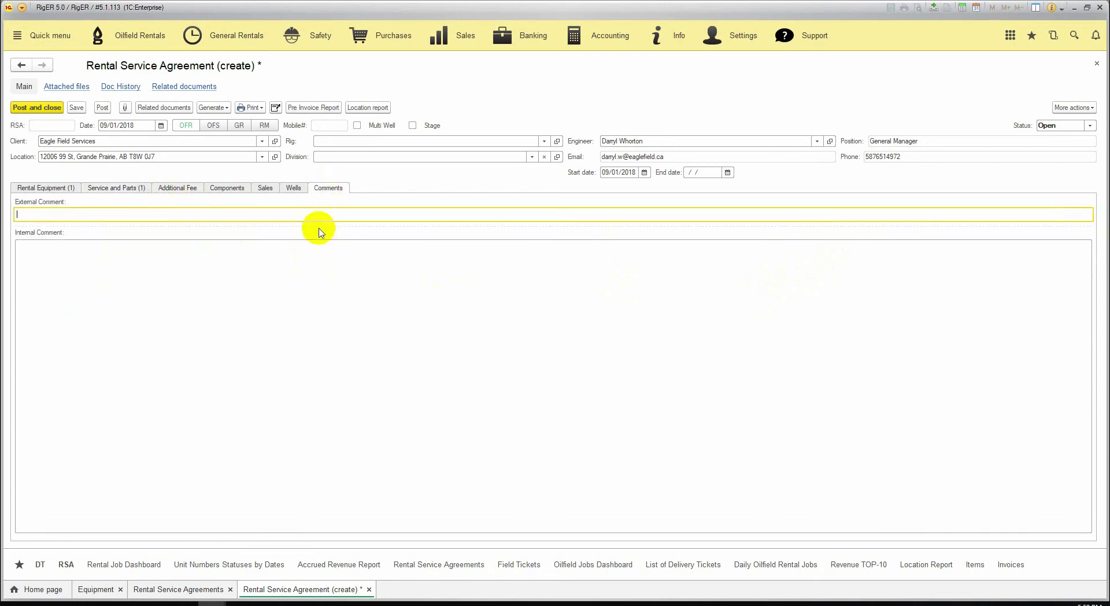
click(39, 218)
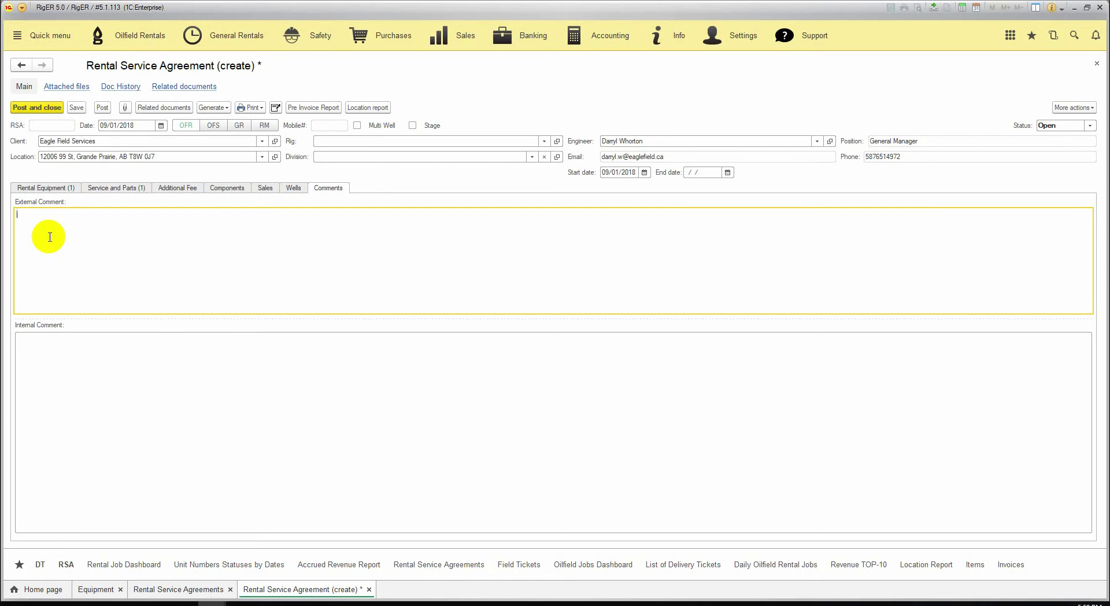
click(49, 347)
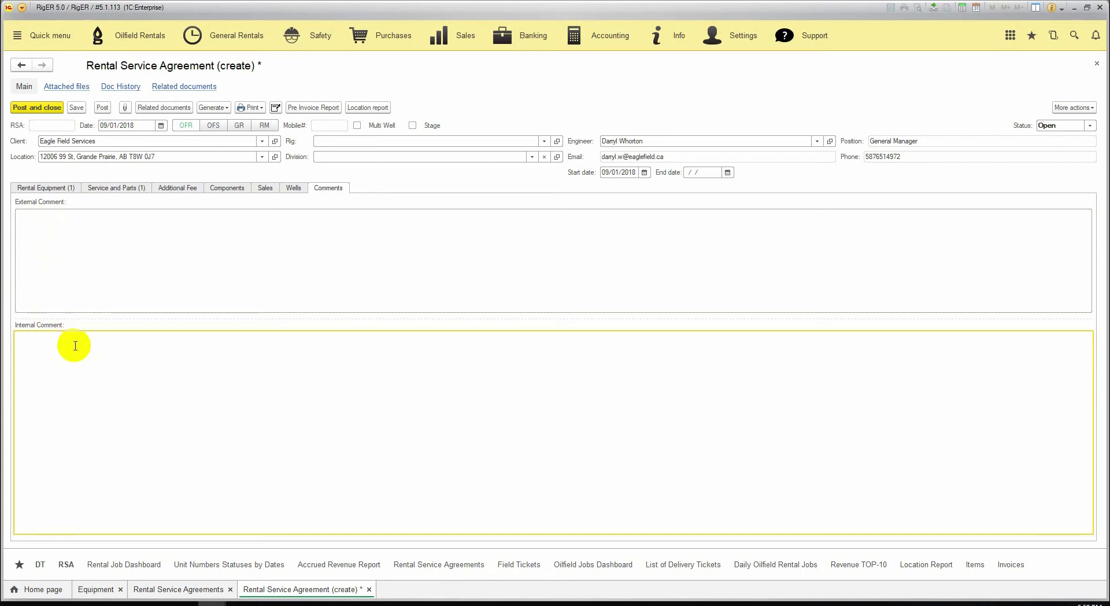
Return to the rental equipment list, post the rental service agreement and check its available print forms.
click(40, 188)
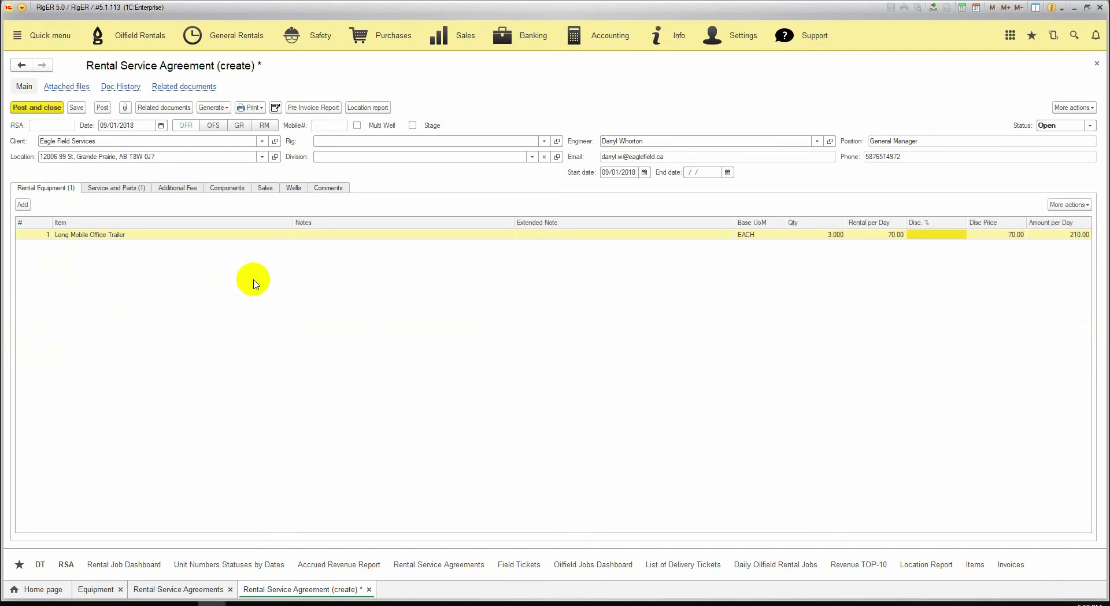
click(103, 108)
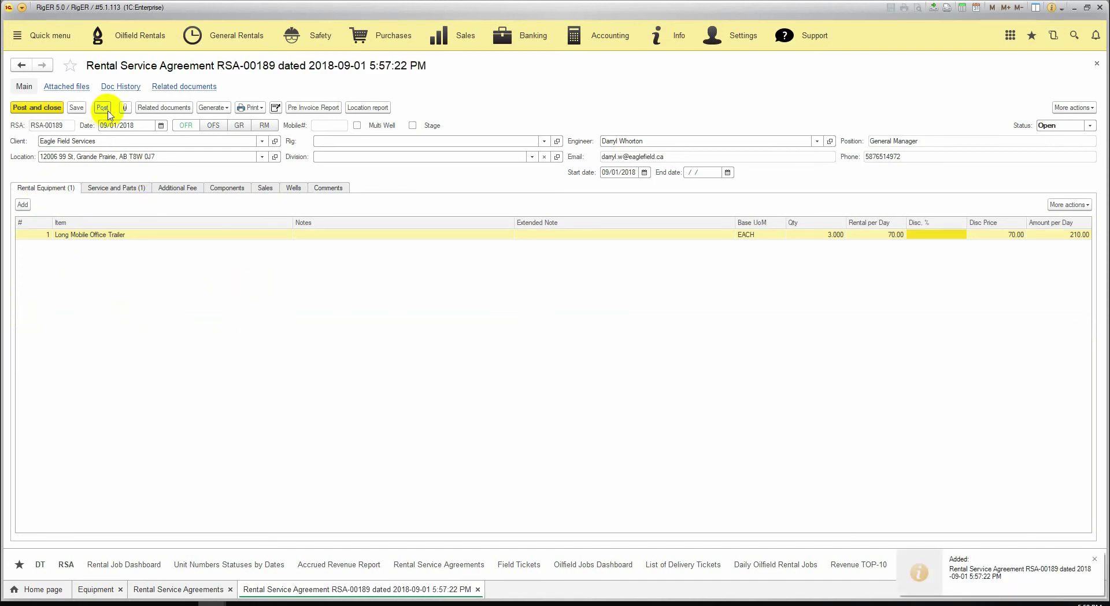
click(257, 109)
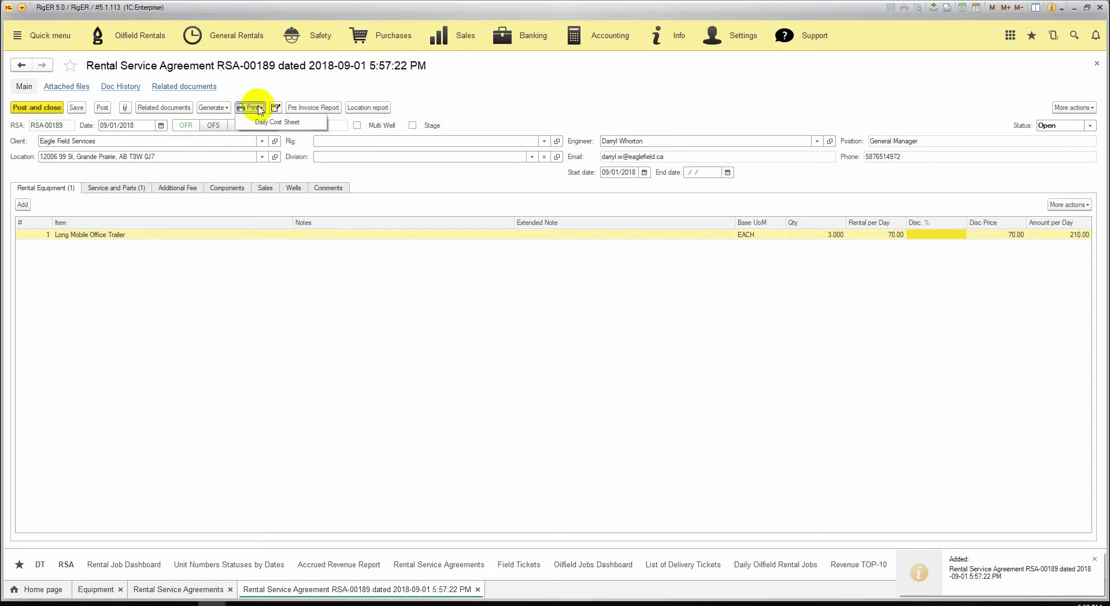
click(257, 108)
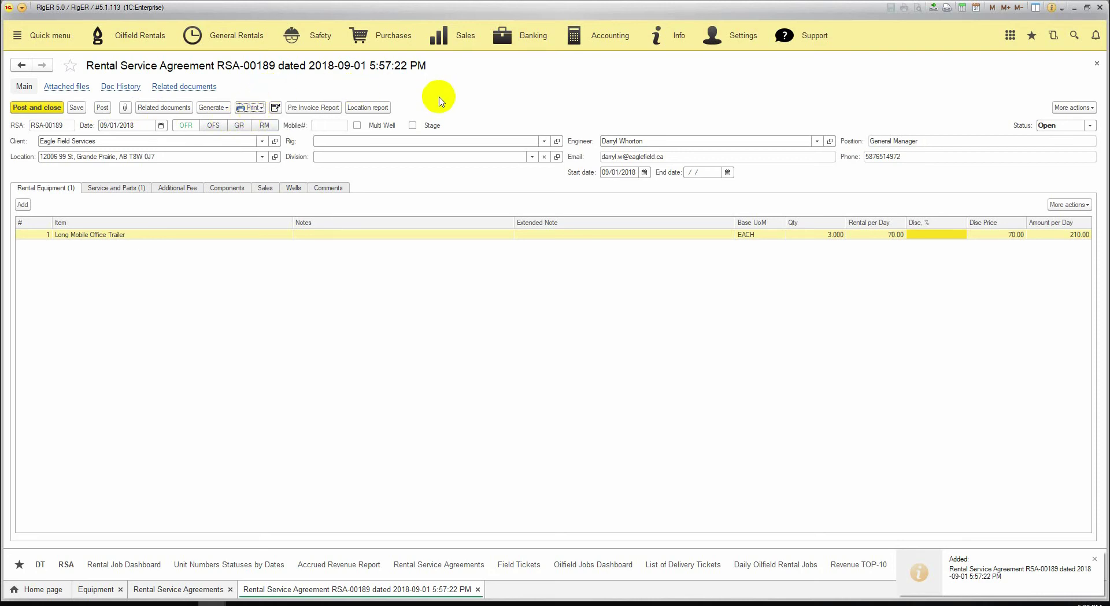
Set the rental service agreement's status to Approved and generate a delivery ticket from it.
click(1091, 126)
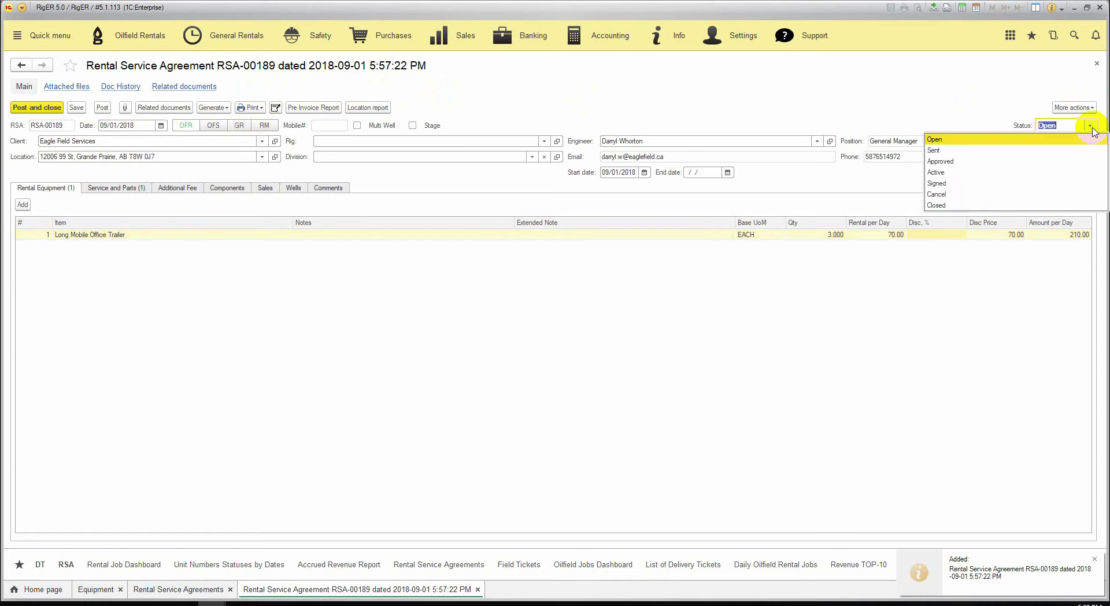
click(947, 163)
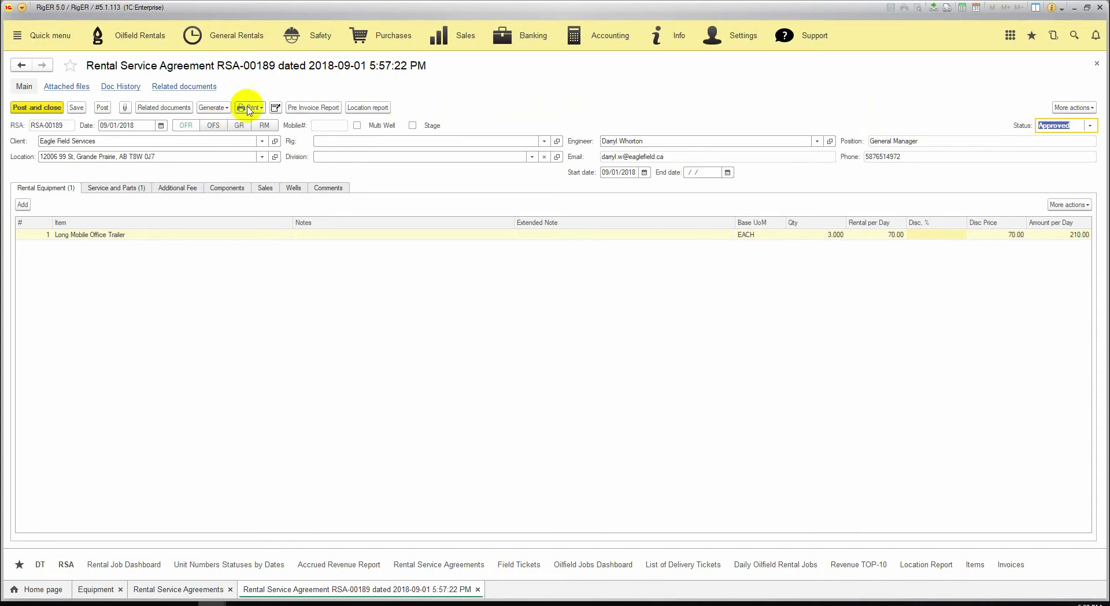
click(220, 108)
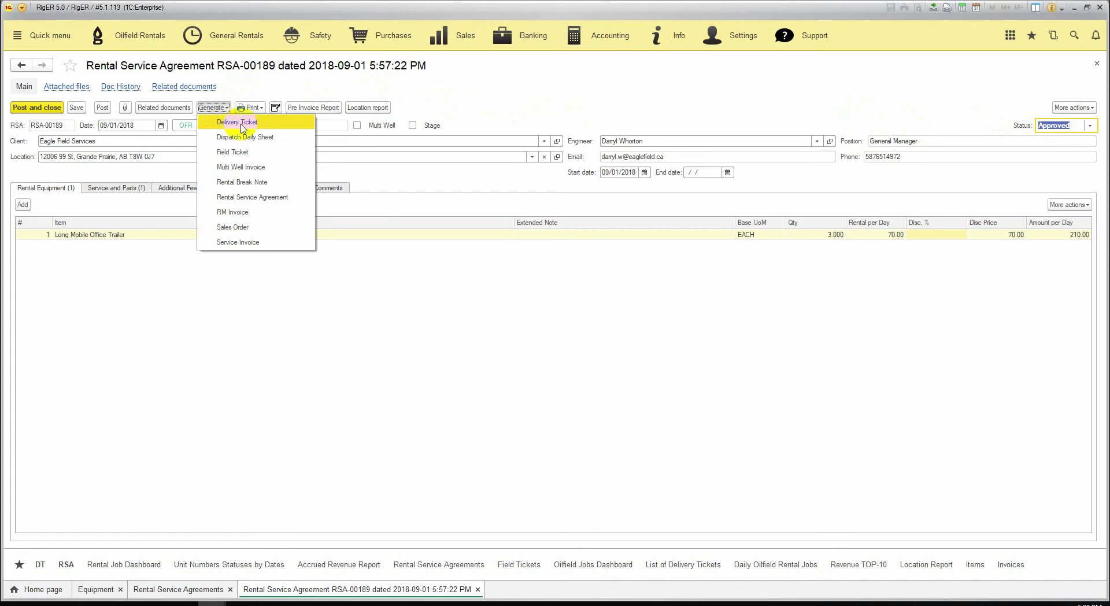
click(242, 123)
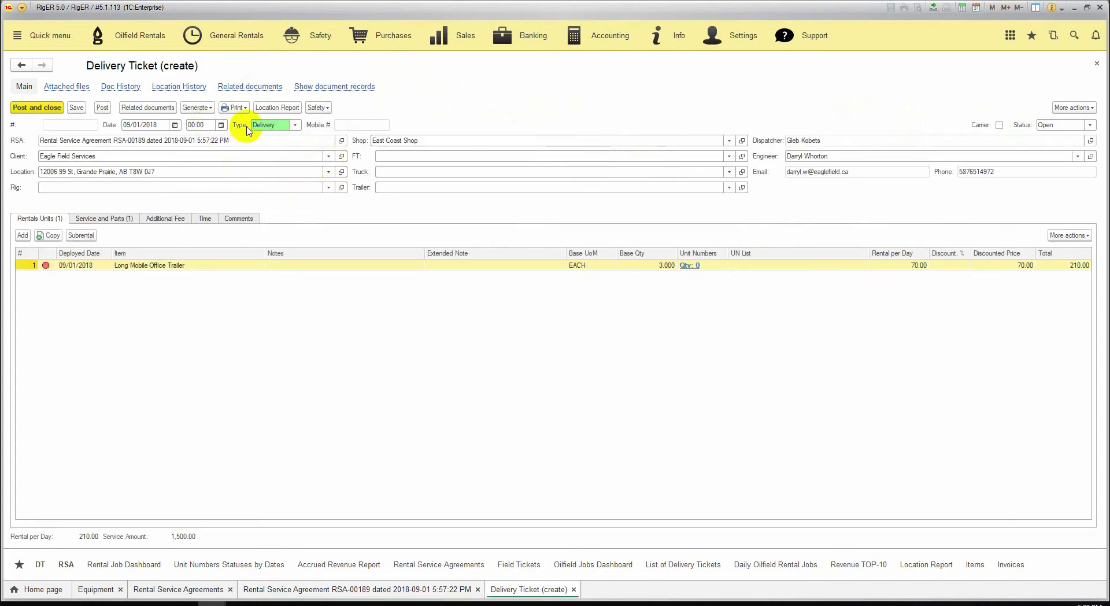
Set the delivery ticket's shop to Main Shop and assign the first suggested person as its FT.
click(79, 273)
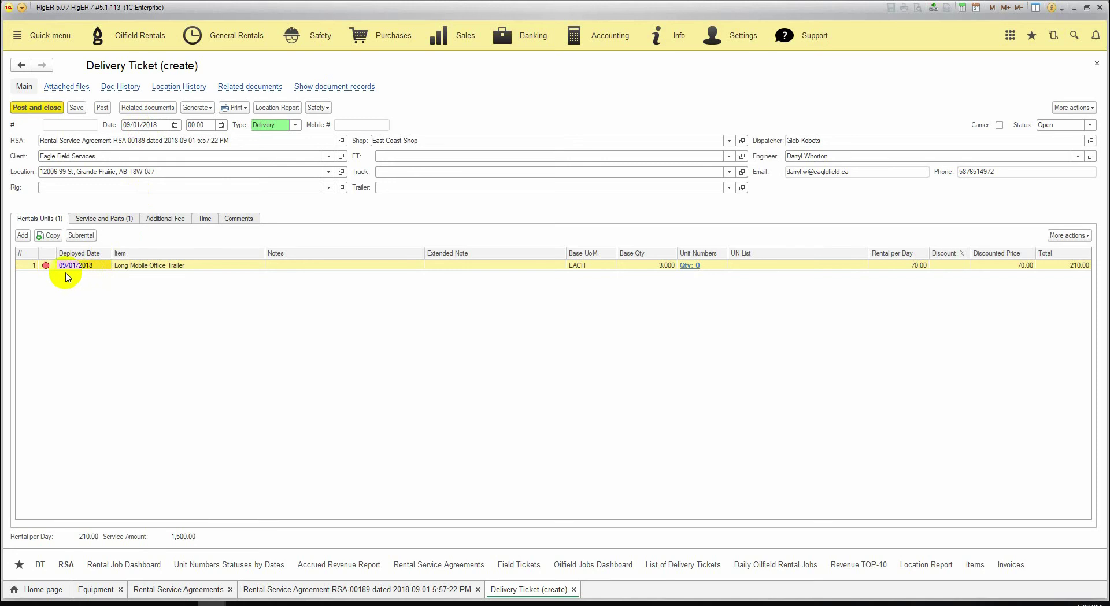
click(407, 142)
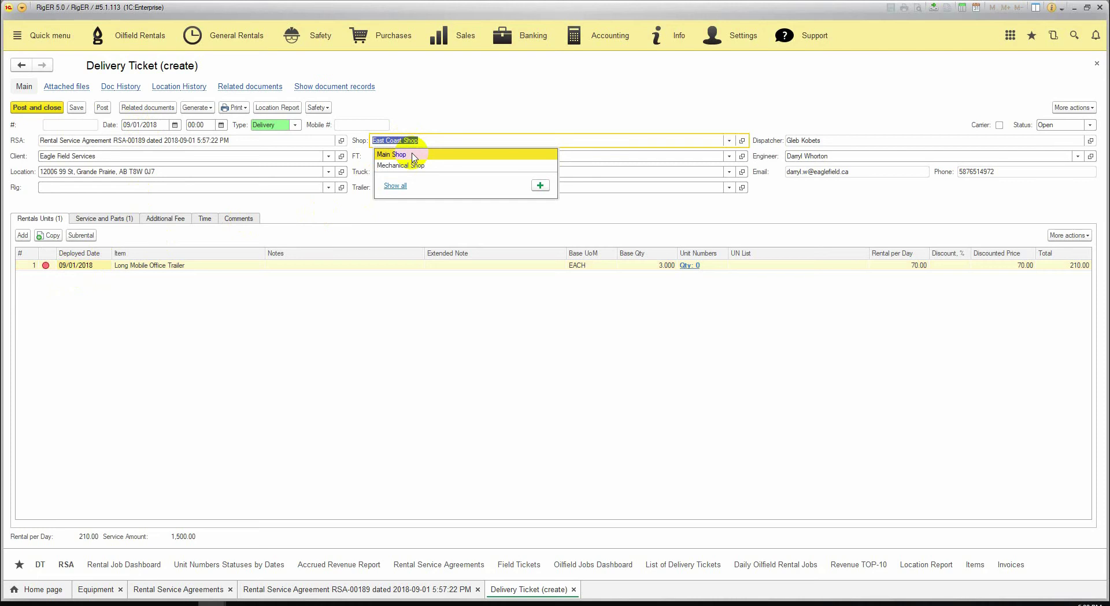
click(413, 155)
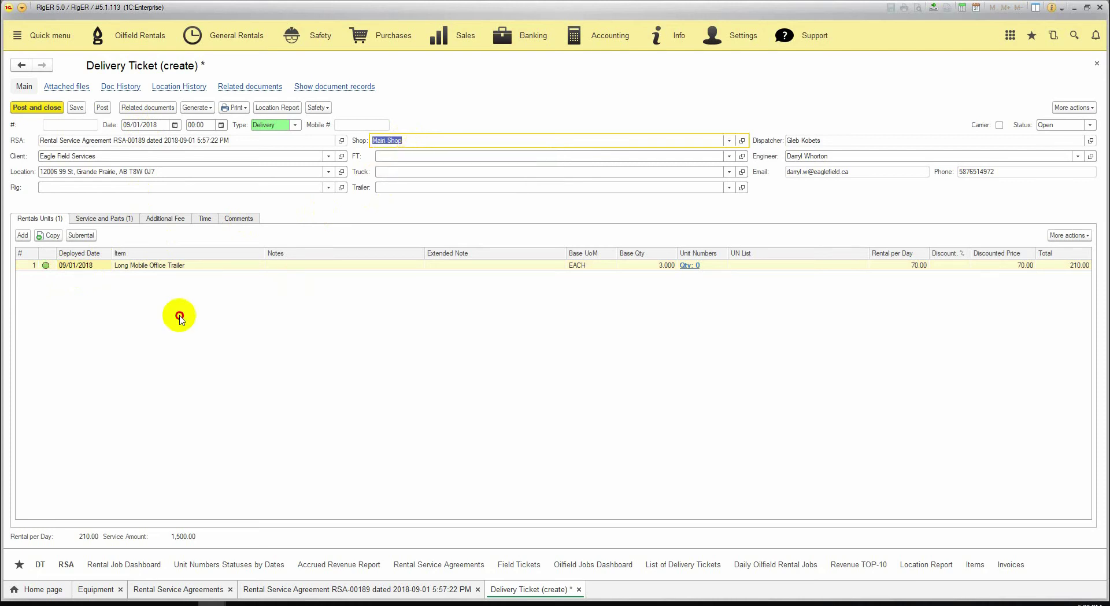
click(392, 158)
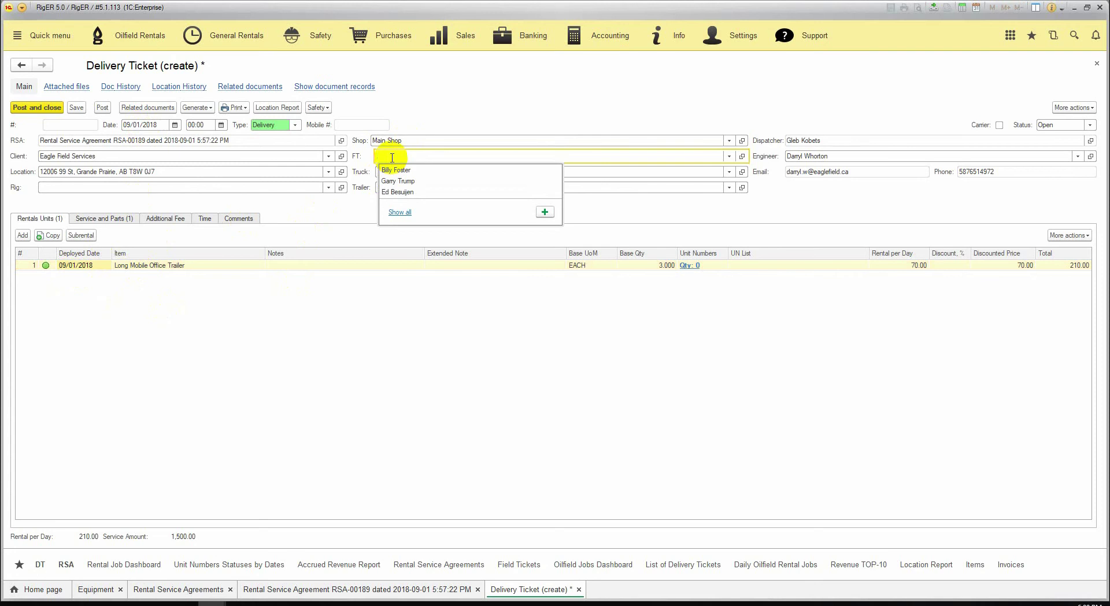
click(398, 169)
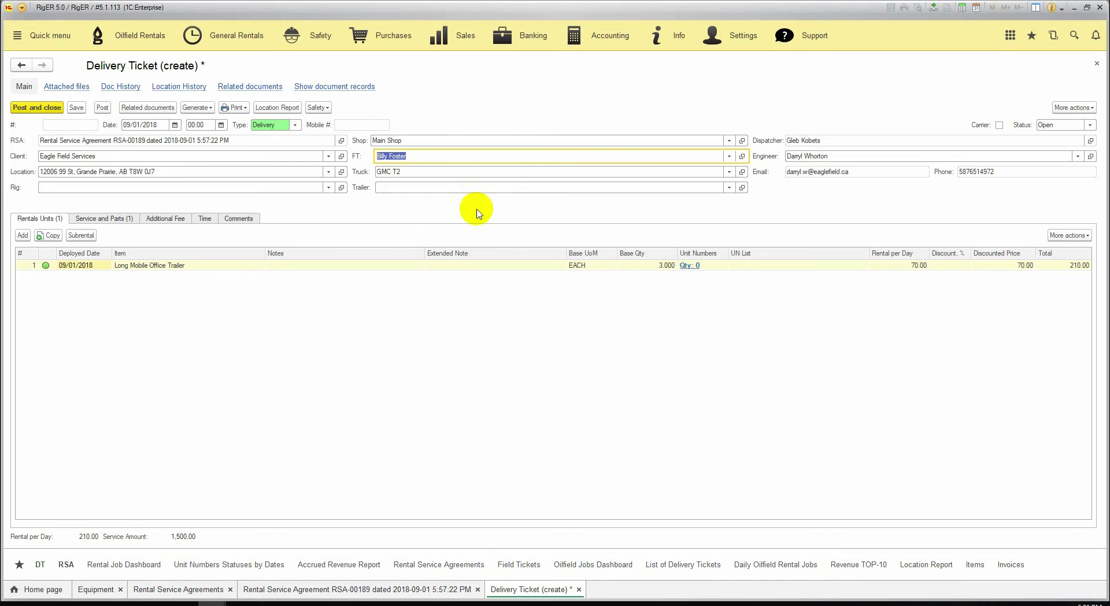
click(1000, 126)
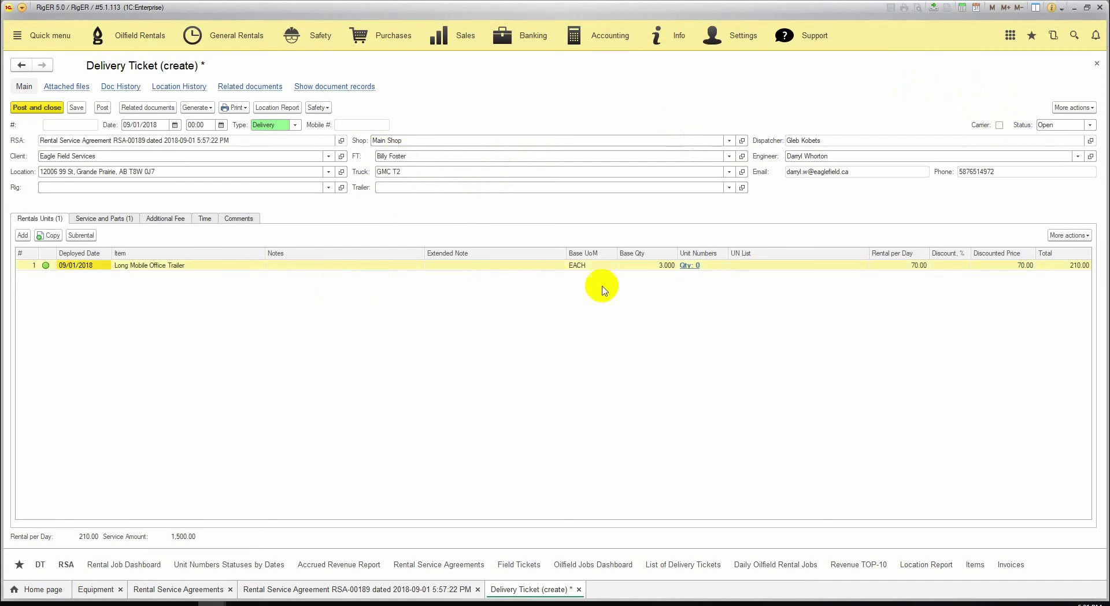
Assign unit numbers ESMTL024, ESMTL025 and ESMTL026 to the delivery ticket's Long Mobile Office Trailer line.
click(692, 267)
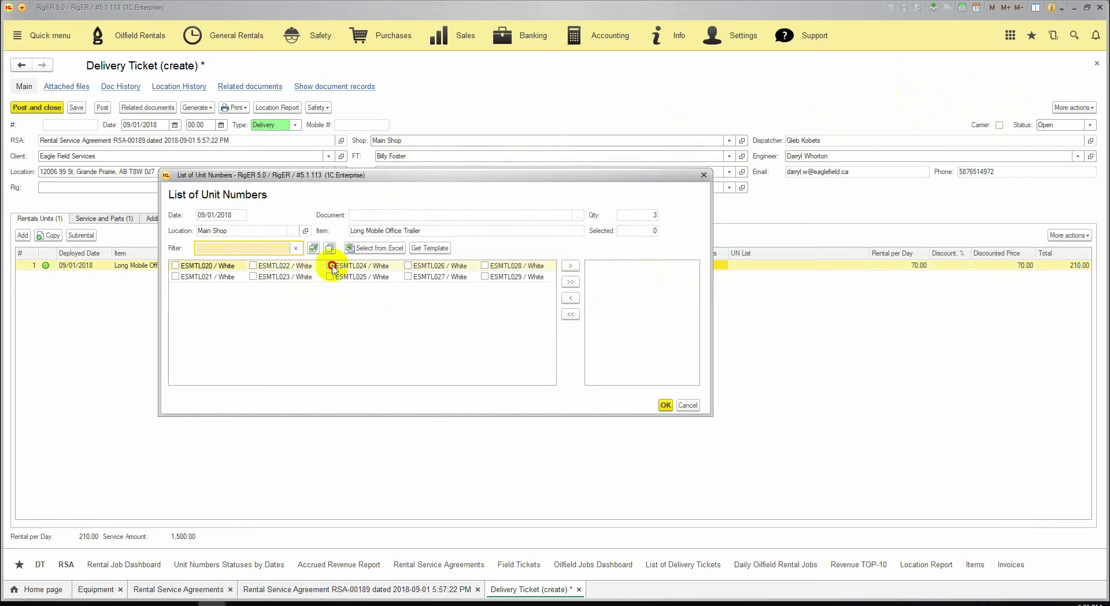
click(329, 266)
click(330, 267)
click(330, 266)
click(665, 405)
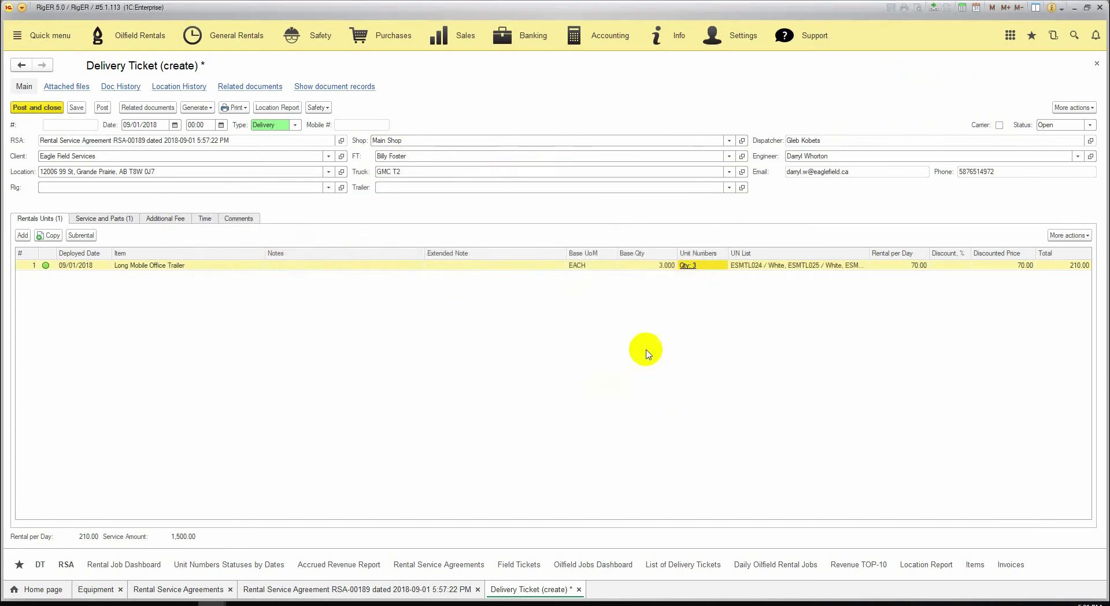
Check the delivery ticket's services and parts, post the ticket and close it.
click(103, 219)
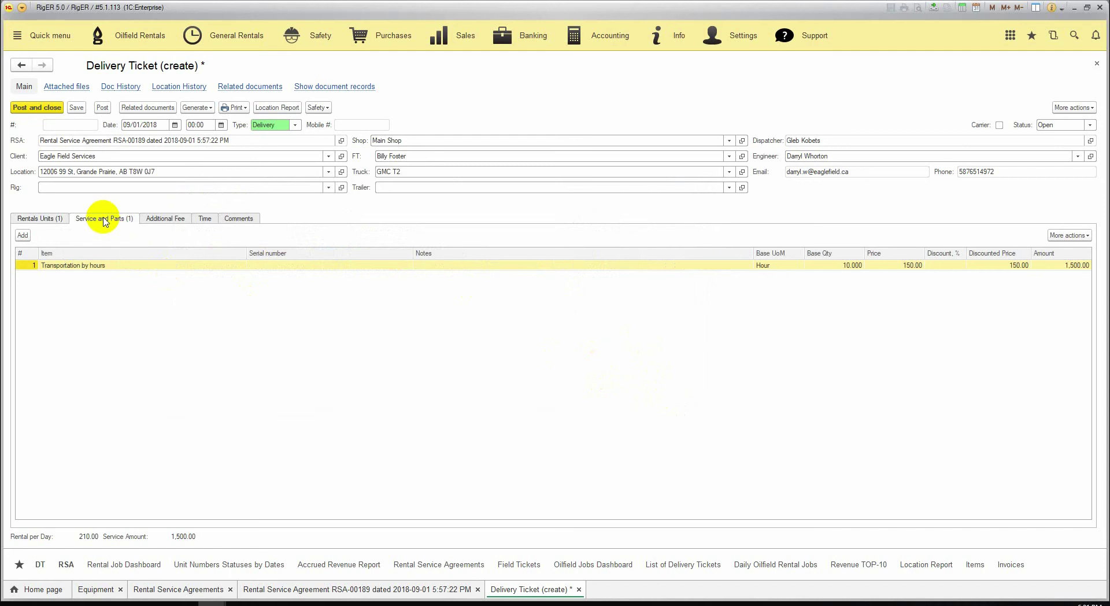
key(ctrl+Page_Up)
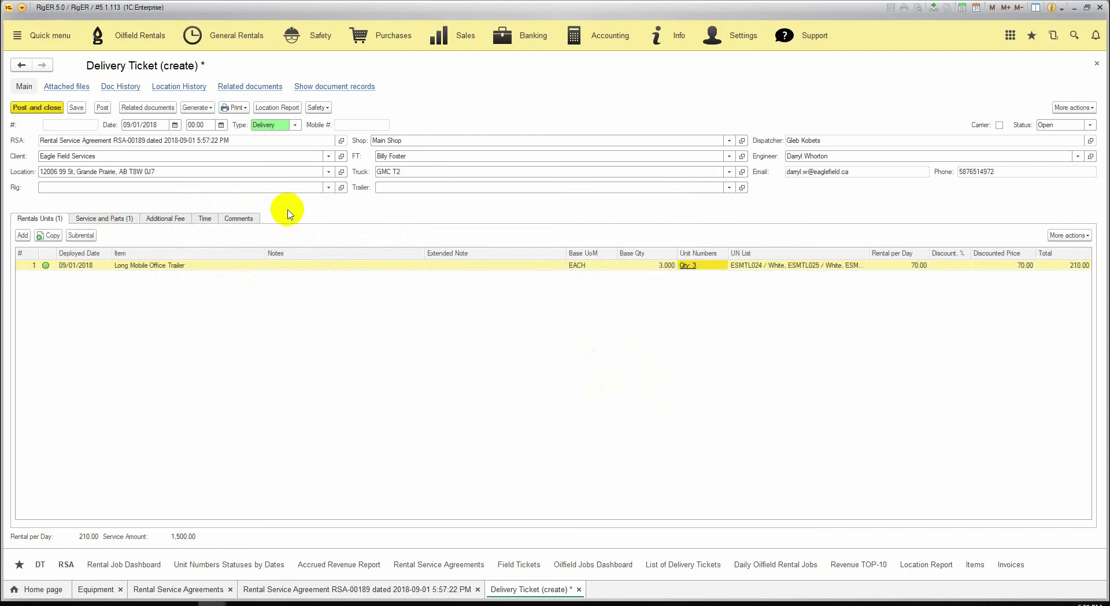
click(105, 111)
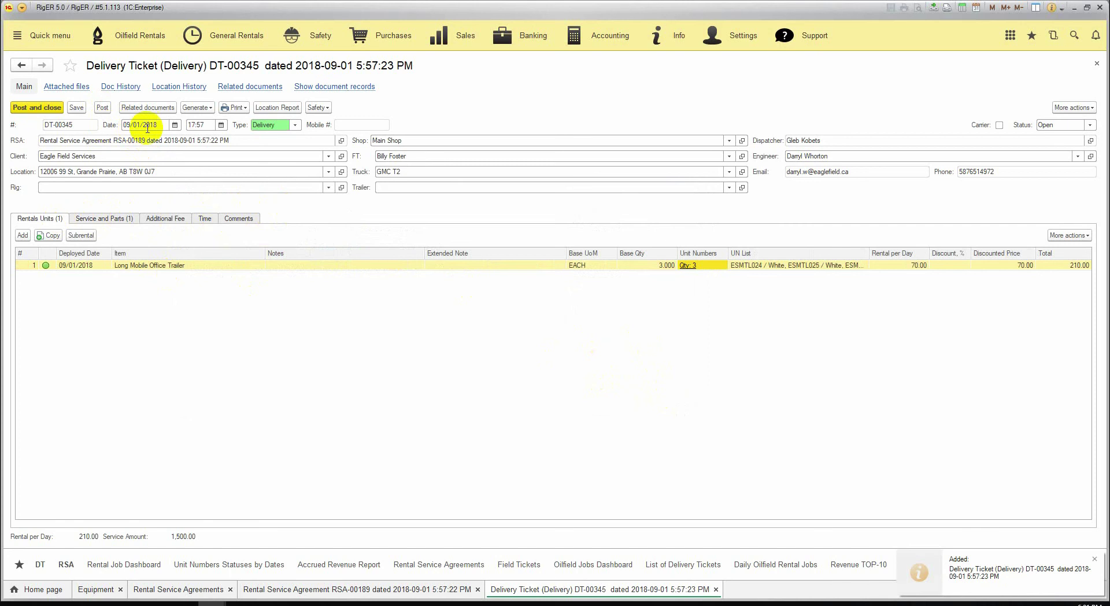
click(234, 109)
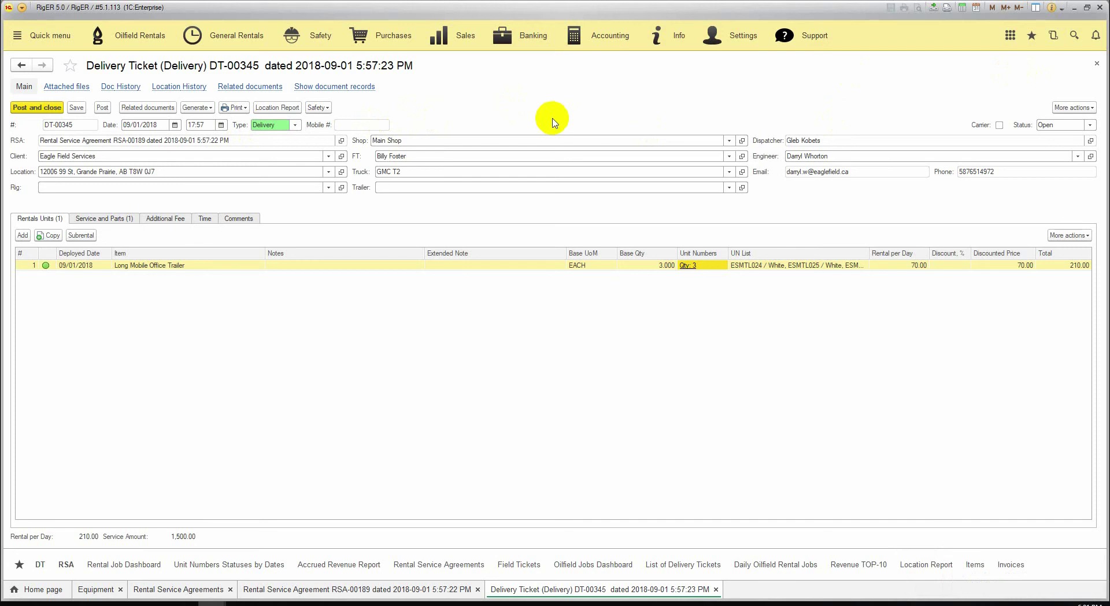
click(1097, 63)
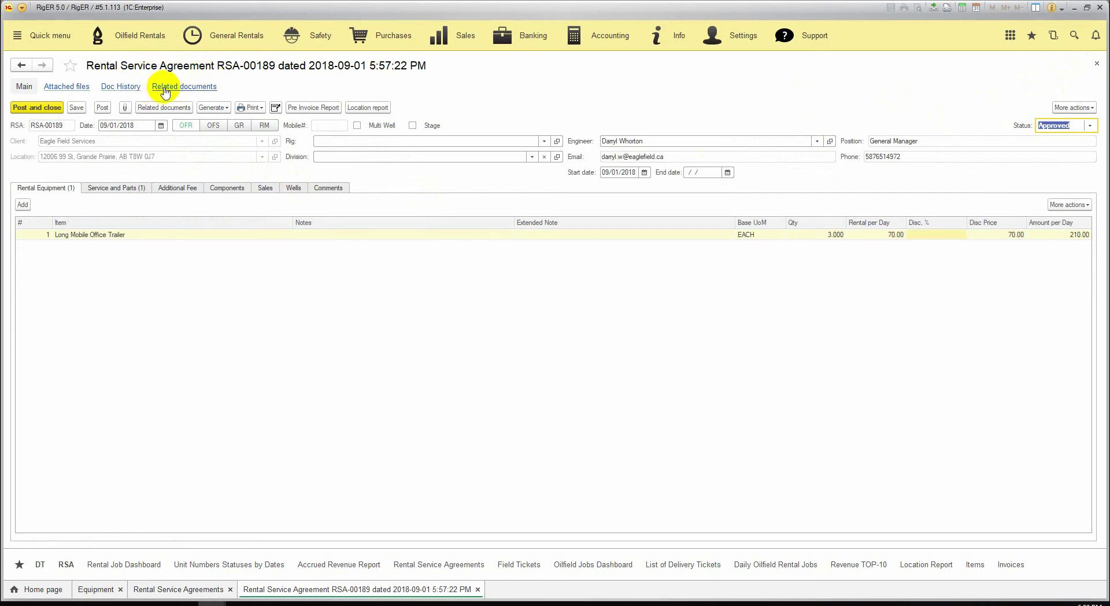
Review the rental service agreement's tree of related documents and close the agreement.
click(185, 89)
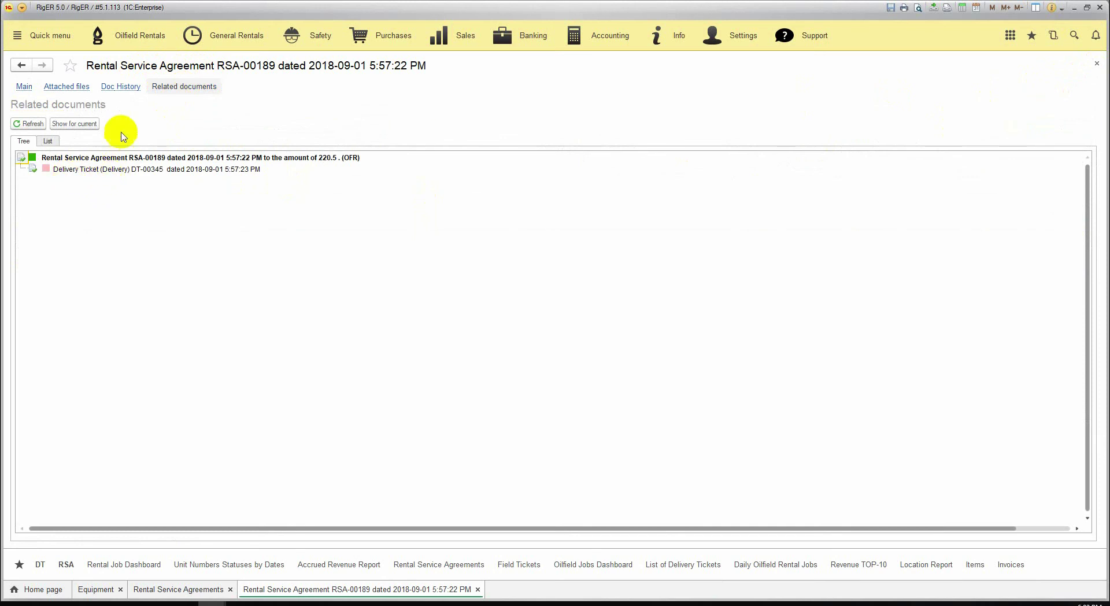
click(24, 88)
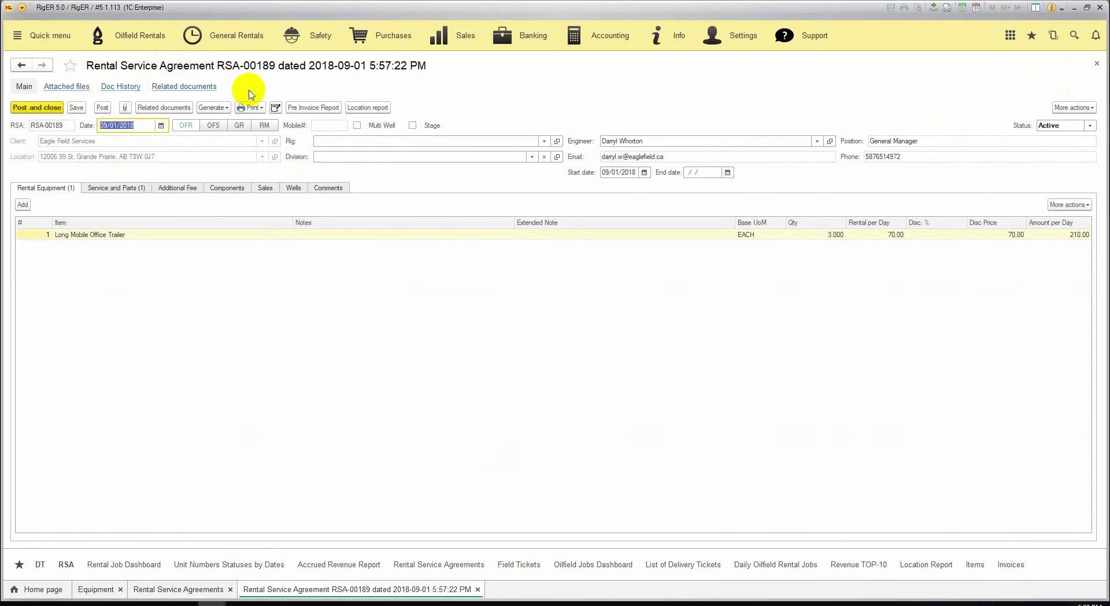
click(1097, 68)
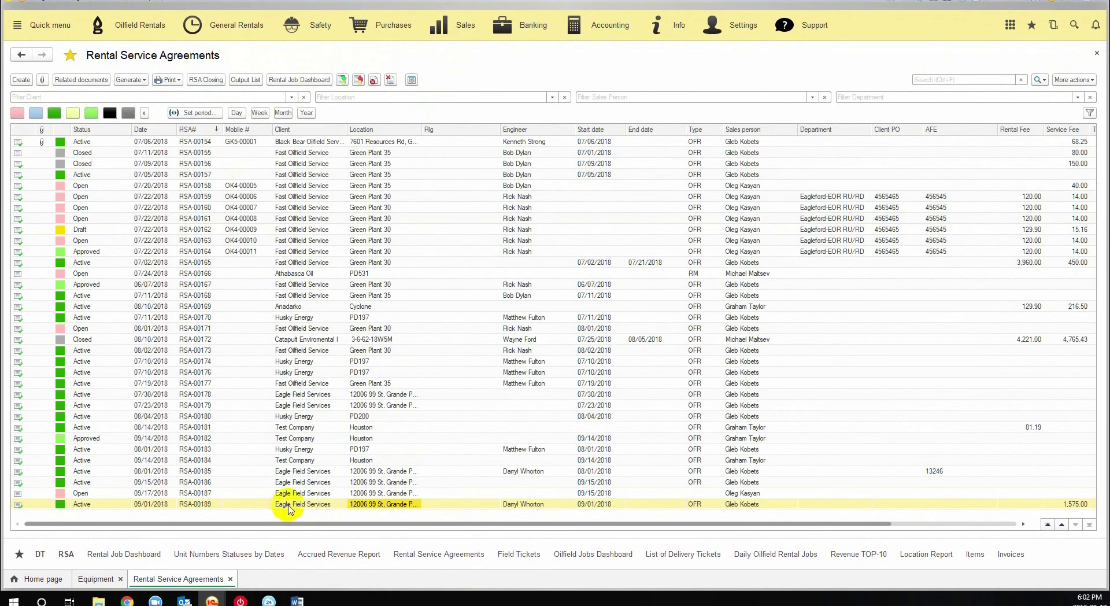
Reopen the Eagle Field Services agreement dated 09/01/2018 and generate a rental invoice dated 09/15/2018 from it.
click(296, 504)
double_click(302, 501)
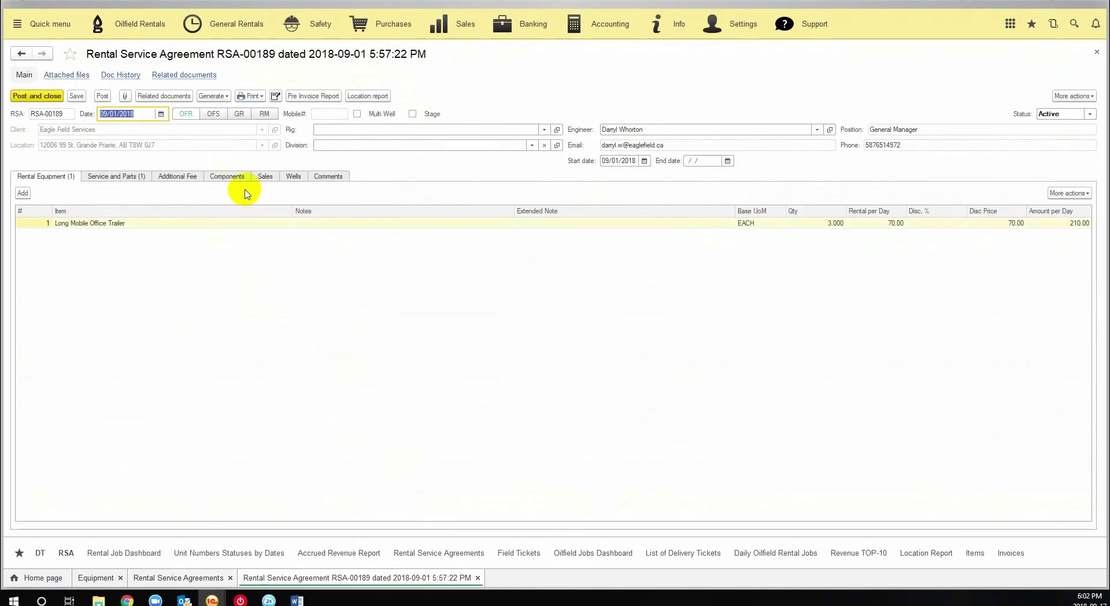
click(215, 97)
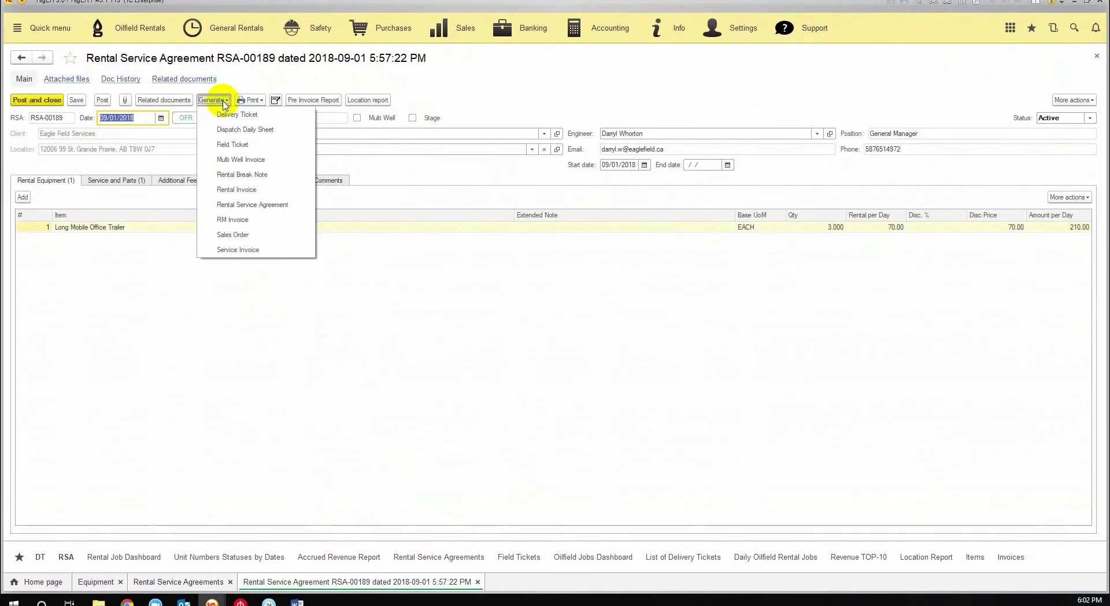
click(255, 192)
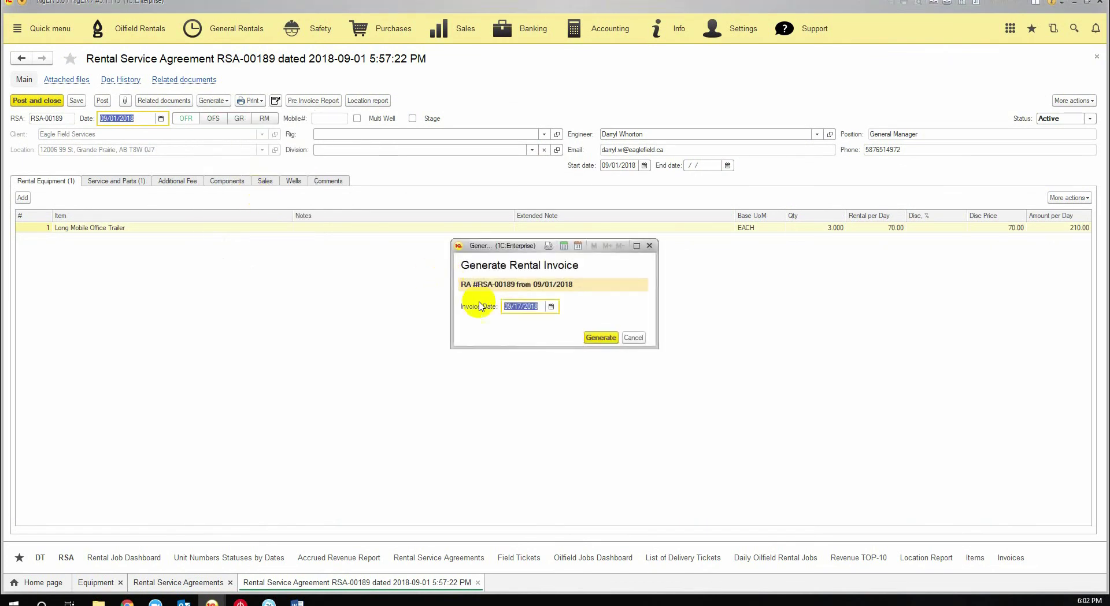
click(551, 308)
click(695, 395)
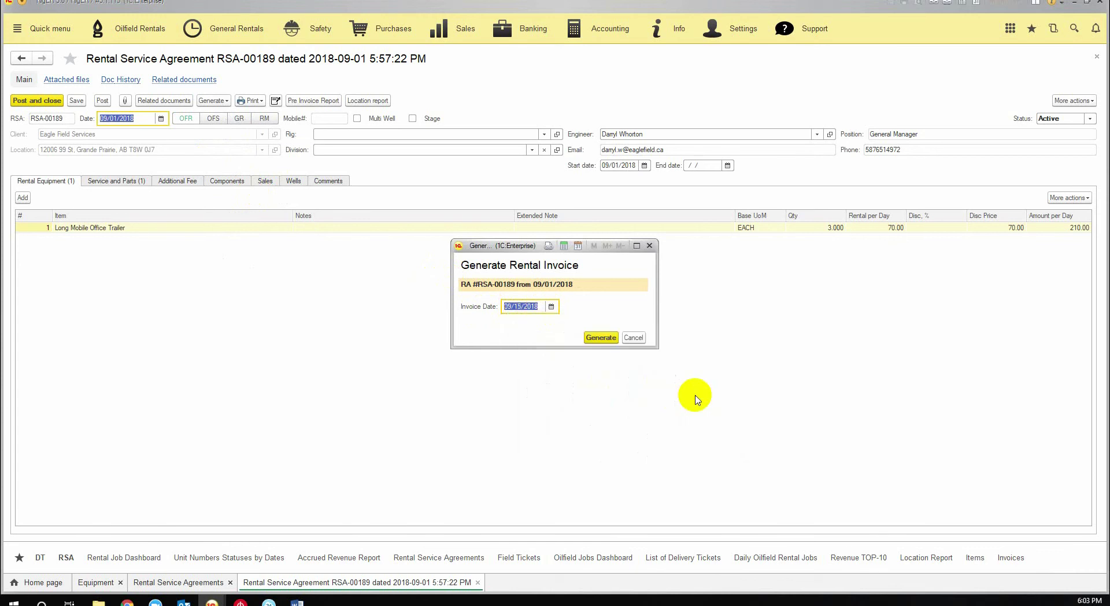
click(601, 338)
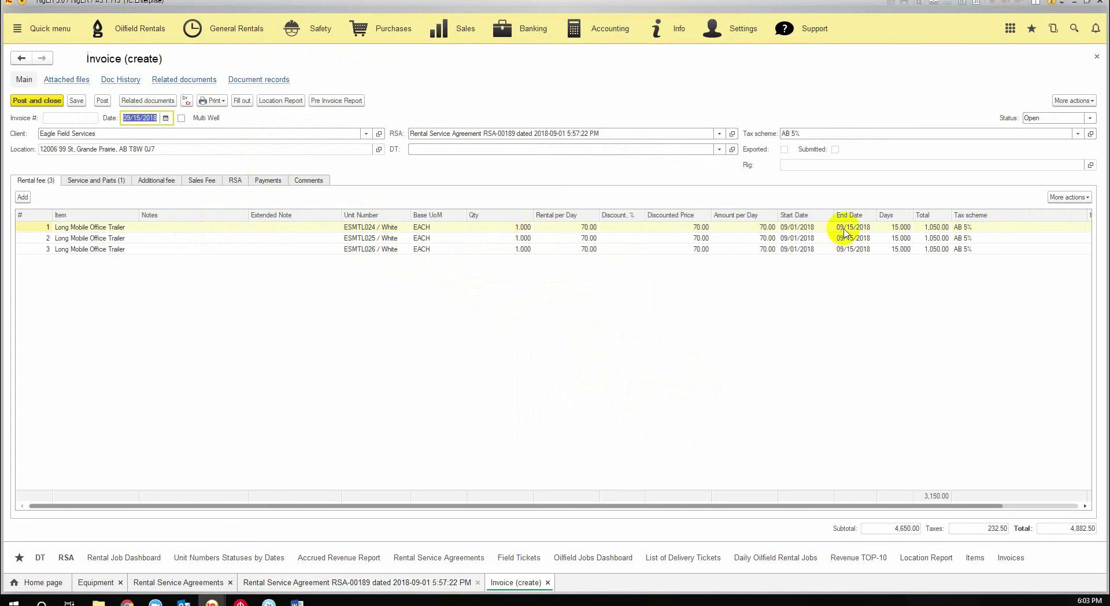
Check the invoice's rental periods and its services and parts, then post the invoice.
click(812, 230)
click(854, 229)
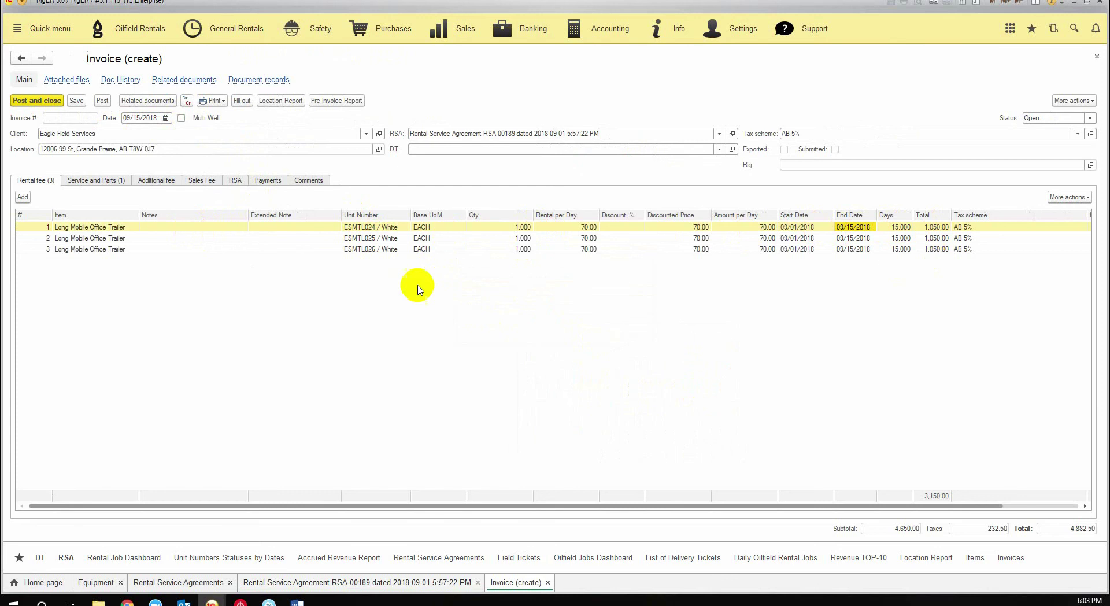
click(96, 184)
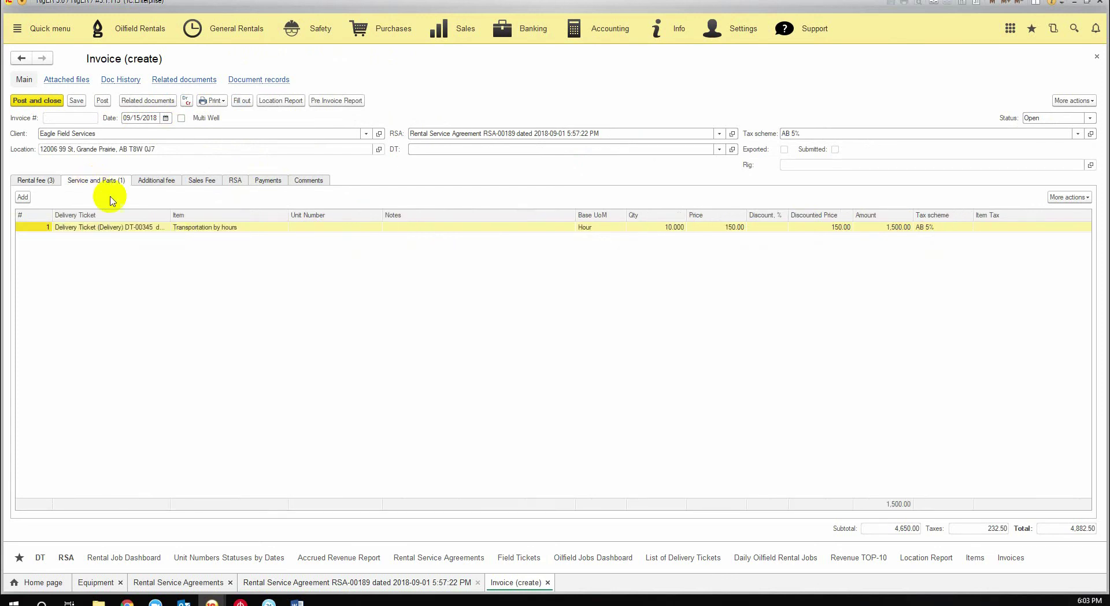
click(47, 182)
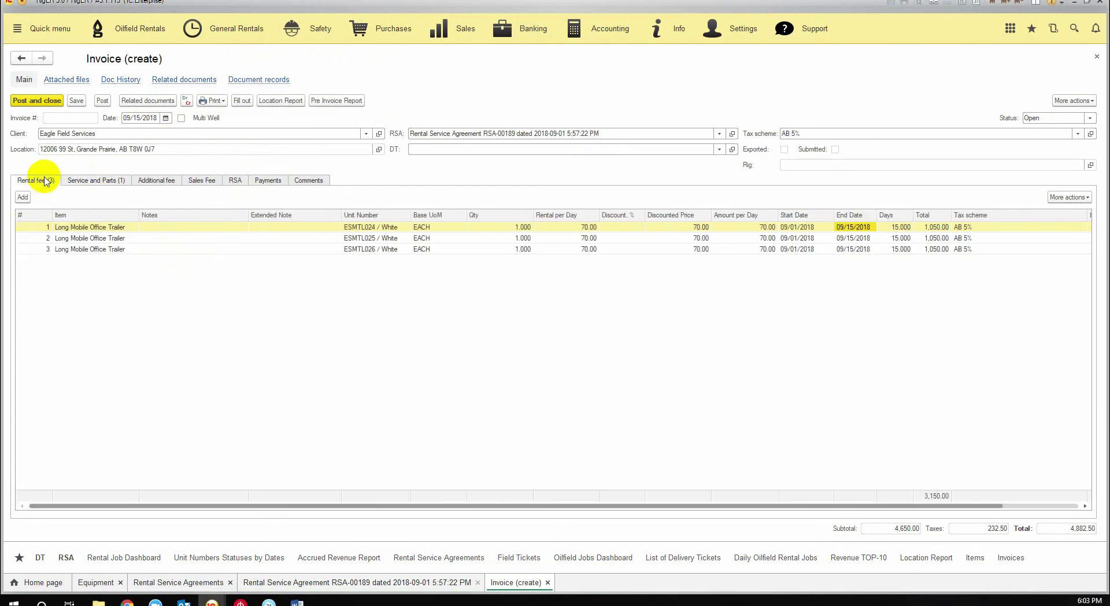
click(103, 103)
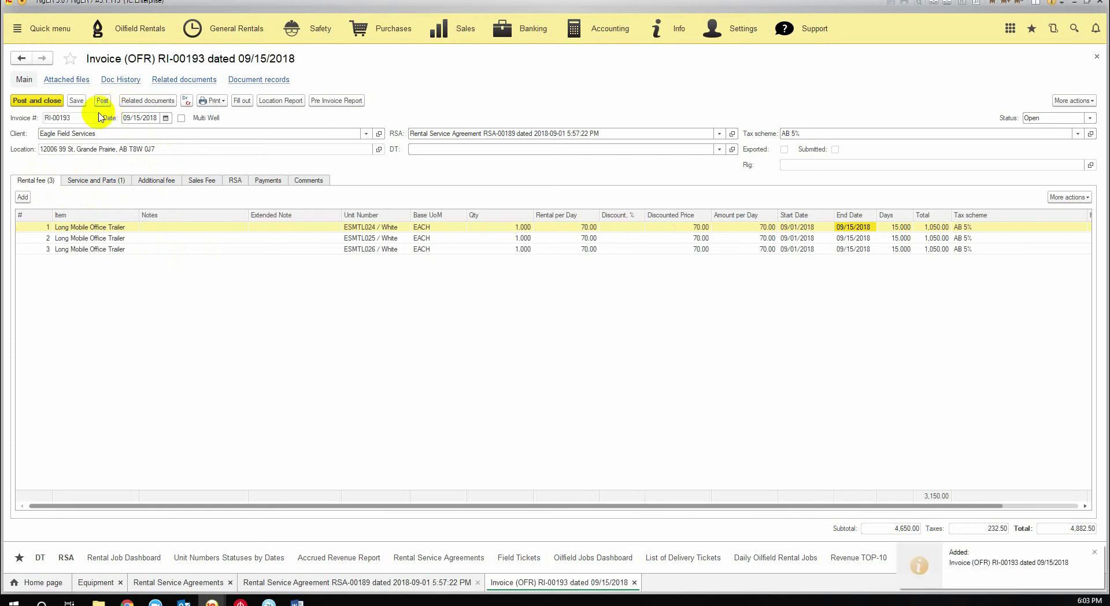
View the posted invoice's Invoice print form and close the preview.
click(212, 101)
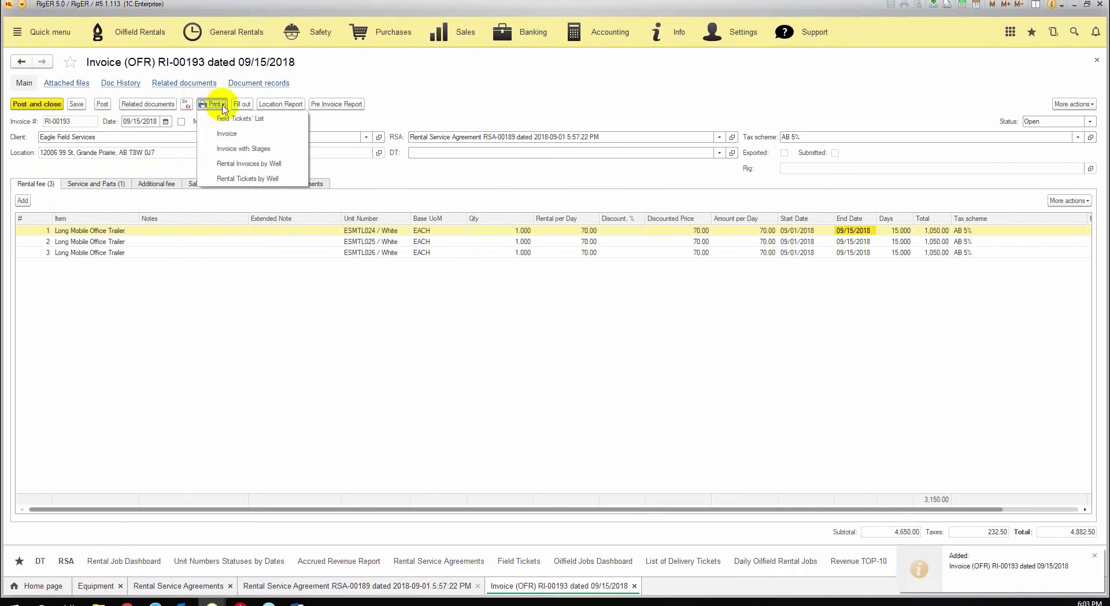
click(232, 133)
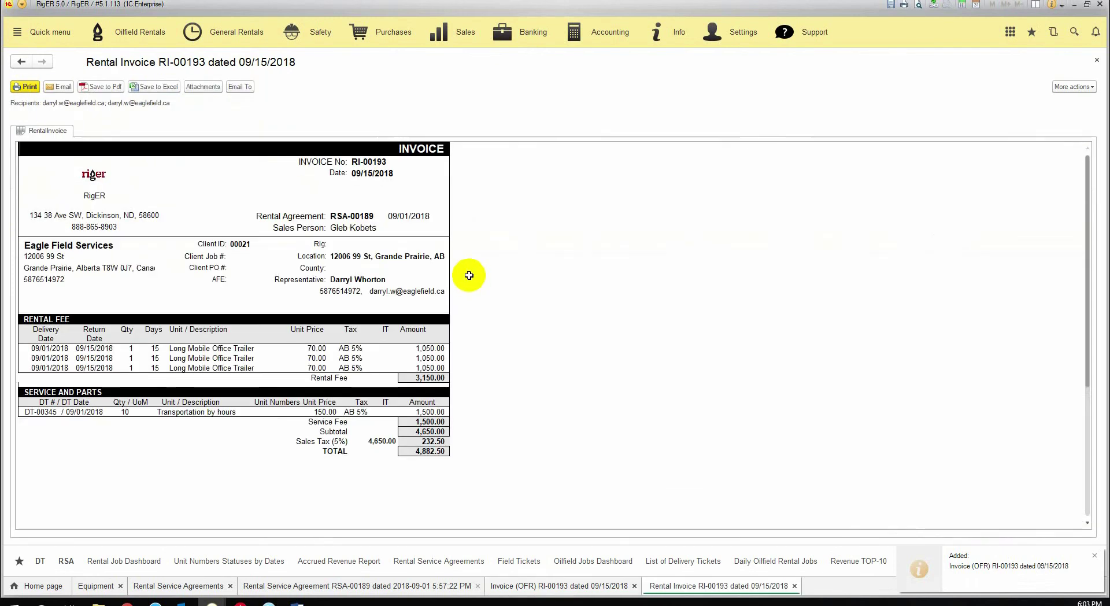
key(Escape)
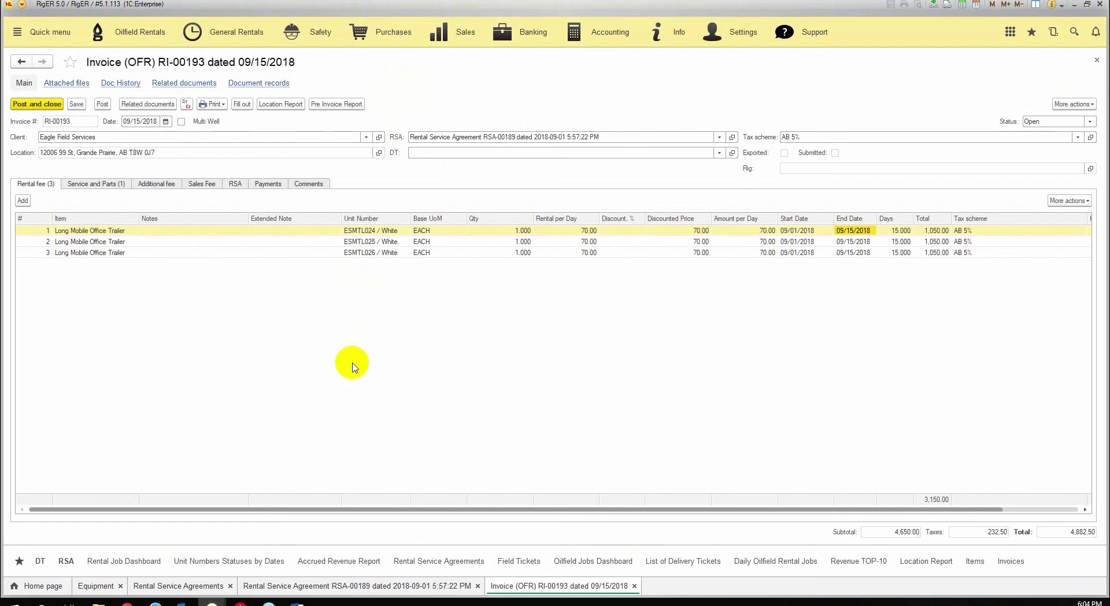
Return to the rental service agreement and generate another delivery ticket for returning the trailers.
click(334, 585)
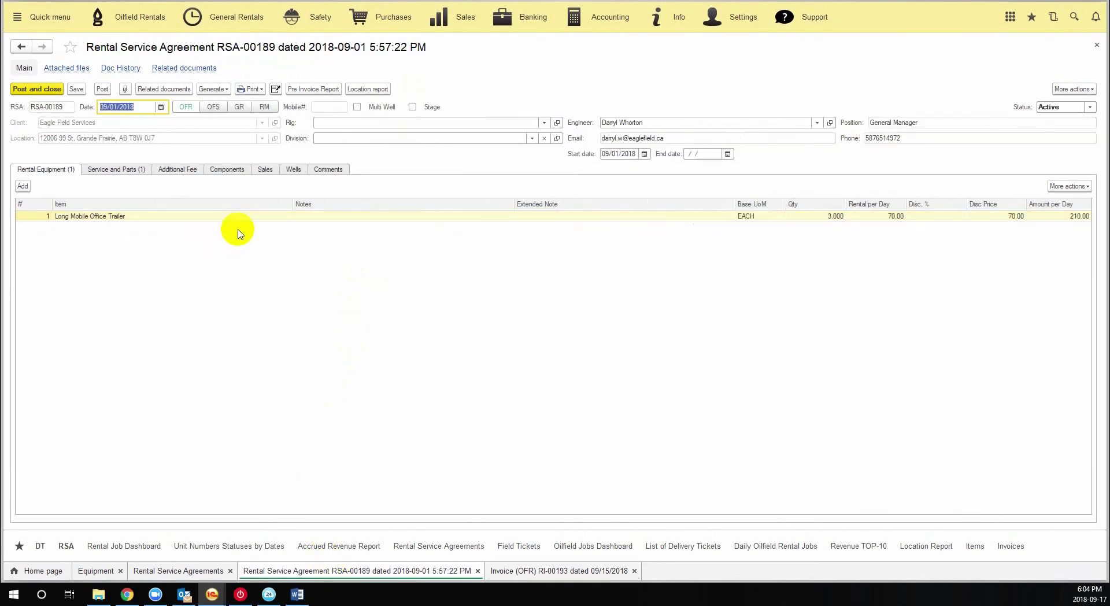
click(221, 90)
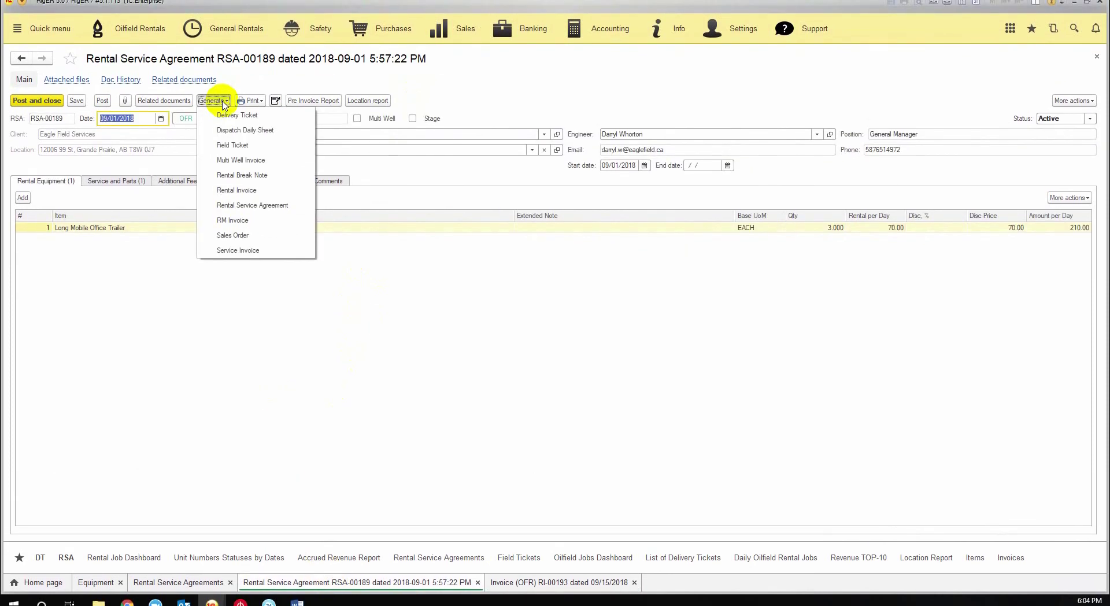
click(233, 111)
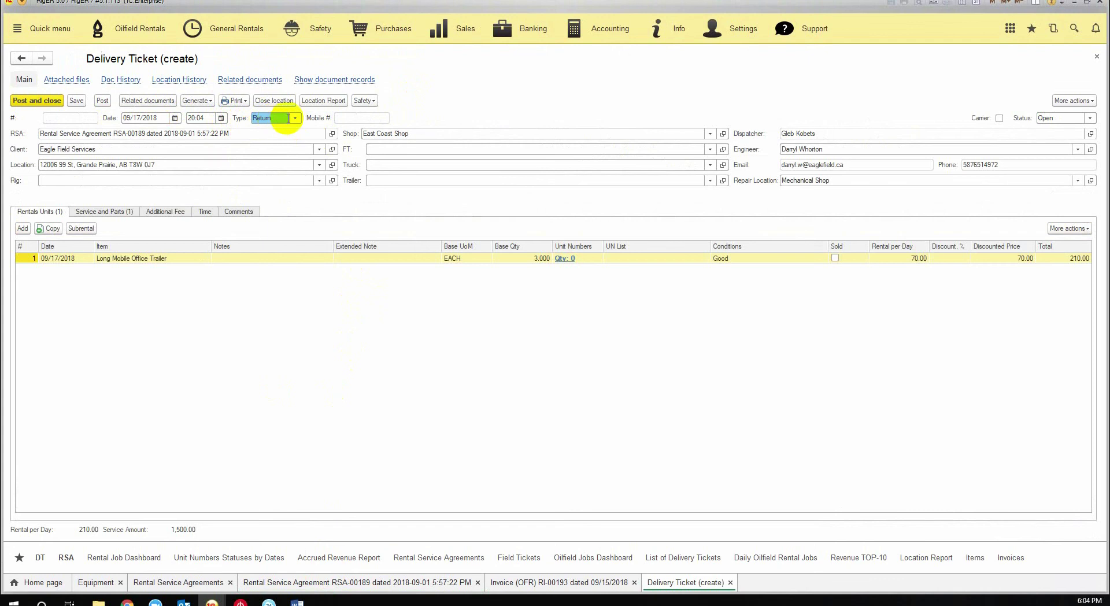
Date the return ticket 09/17/2018 and assign all available unit numbers to its Long Mobile Office Trailer line.
click(175, 119)
click(175, 118)
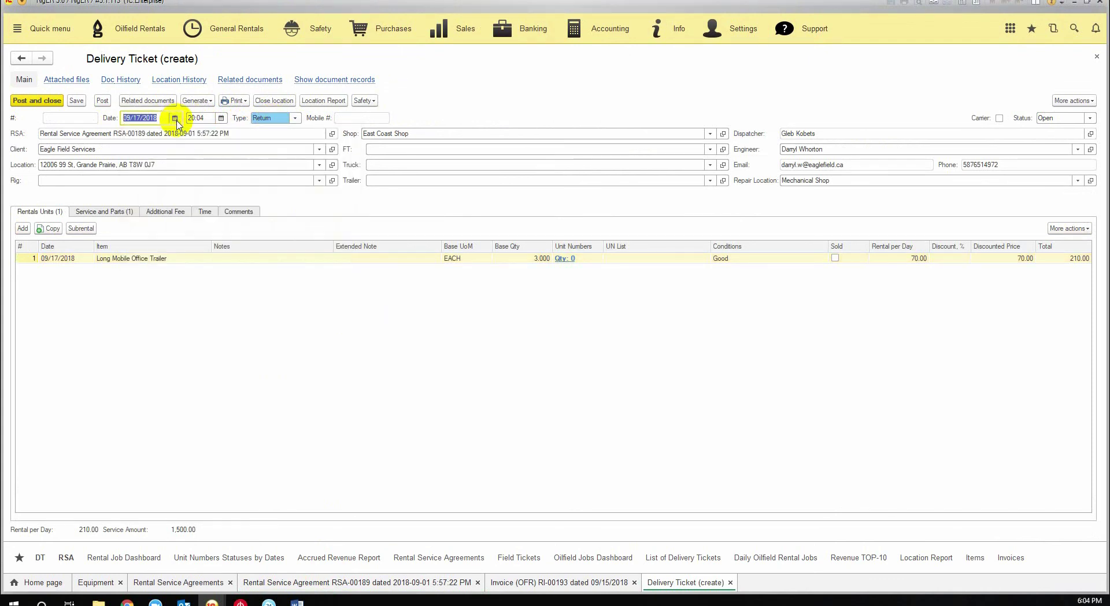
click(213, 305)
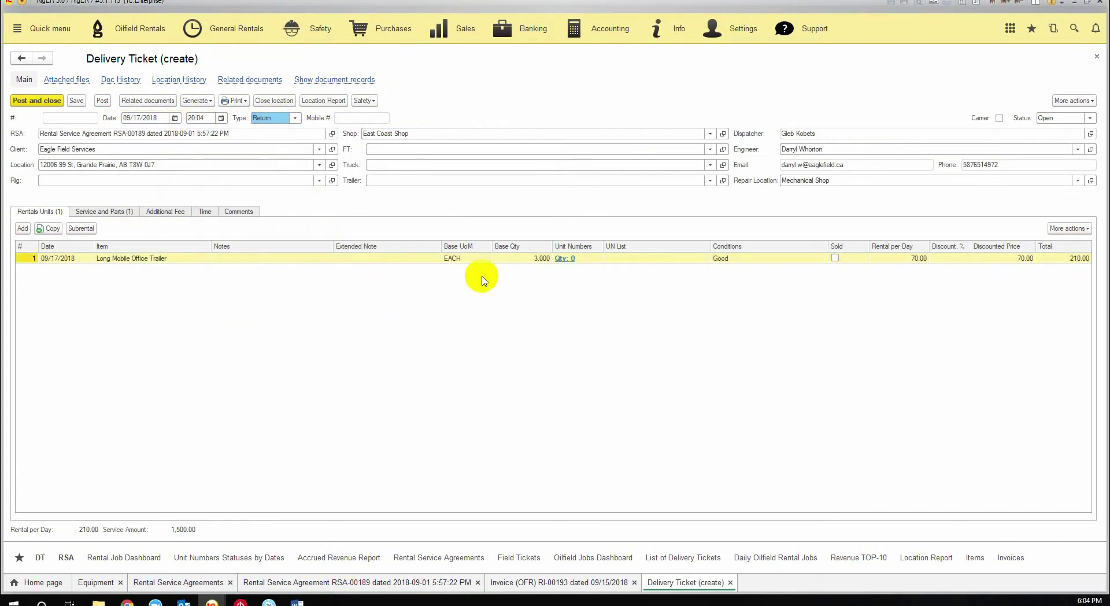
click(562, 258)
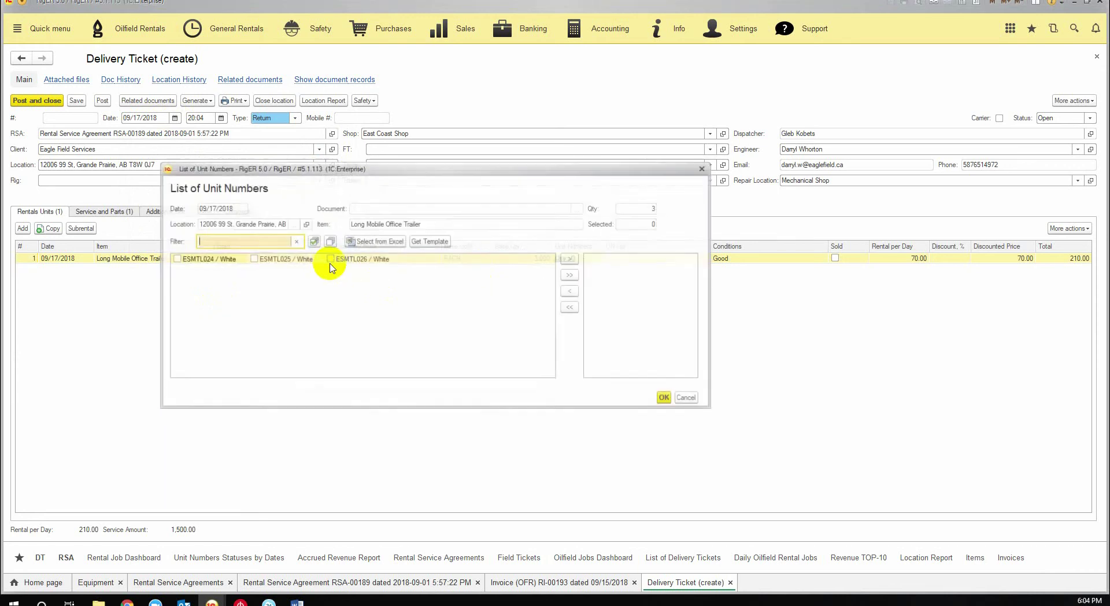
click(570, 275)
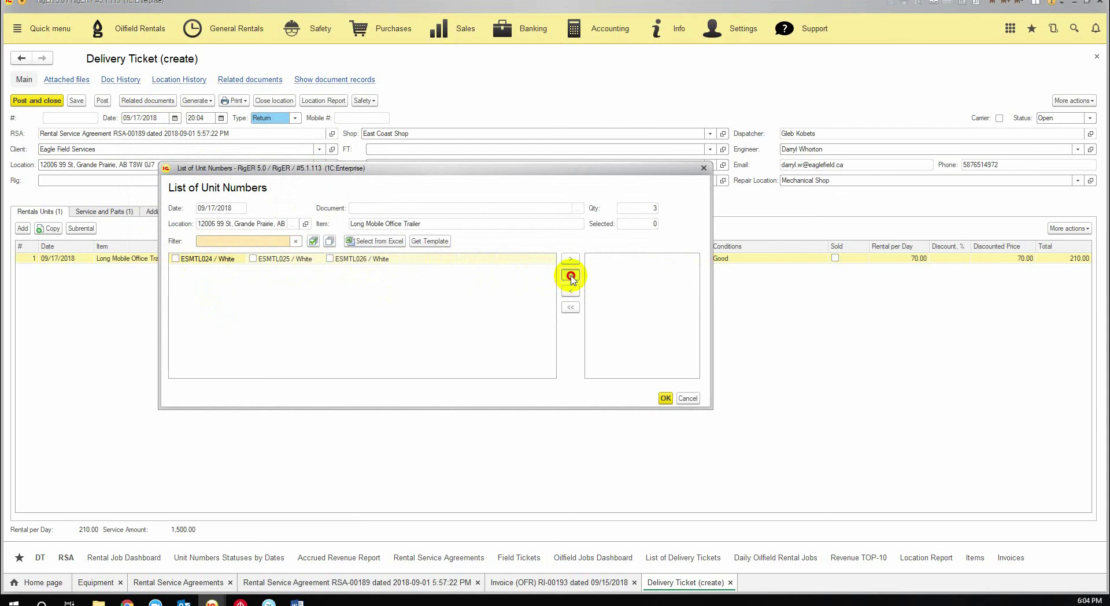
click(665, 398)
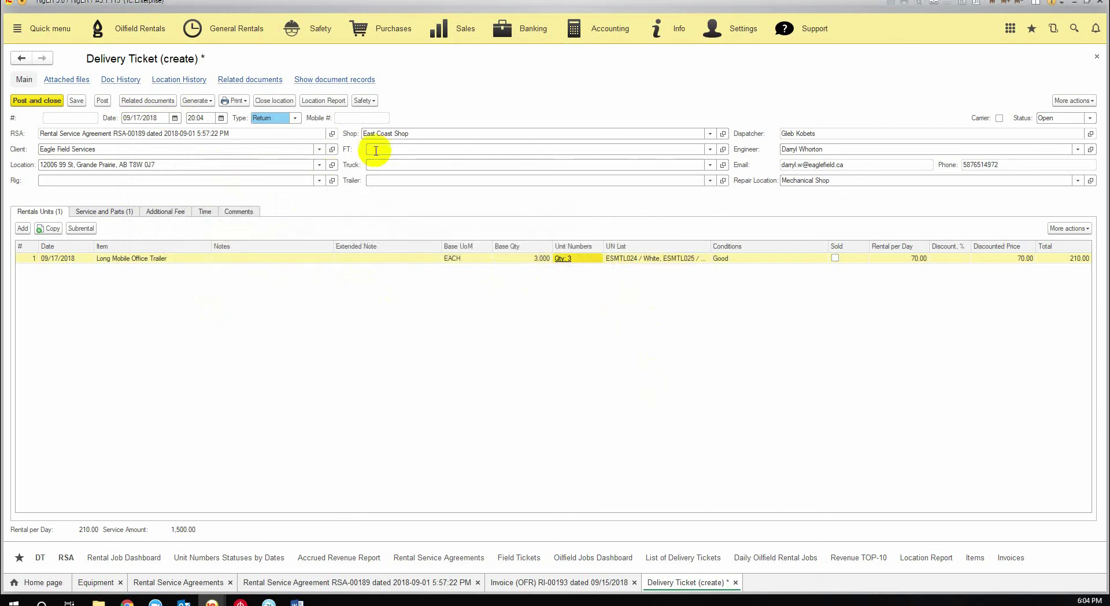
Assign the person in the FT field and truck GMC T1 to the return ticket, and post the ticket.
click(400, 149)
click(398, 158)
click(75, 276)
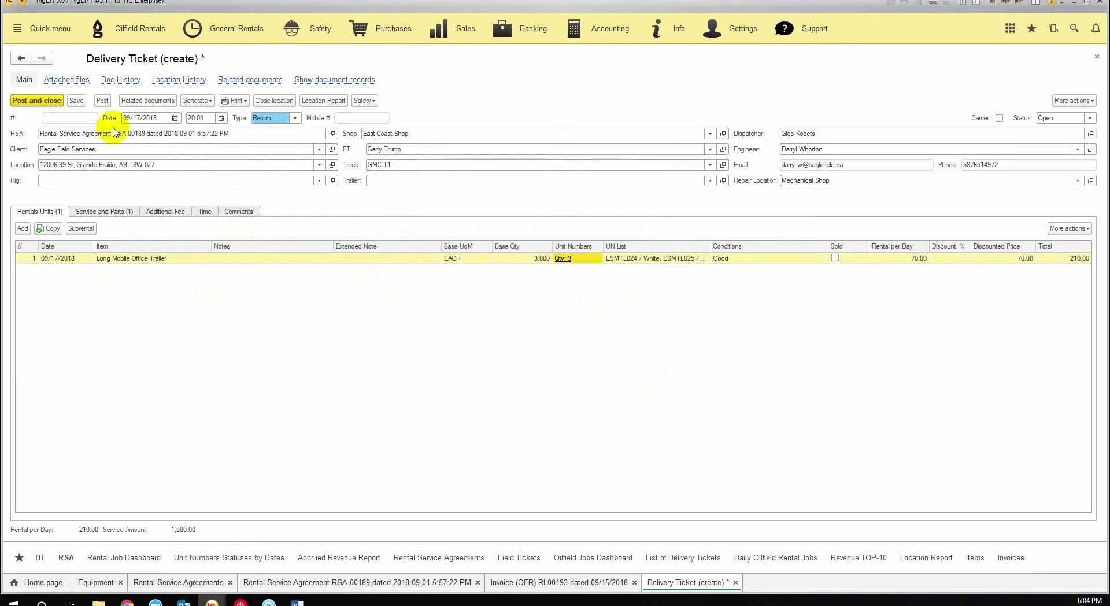
click(103, 102)
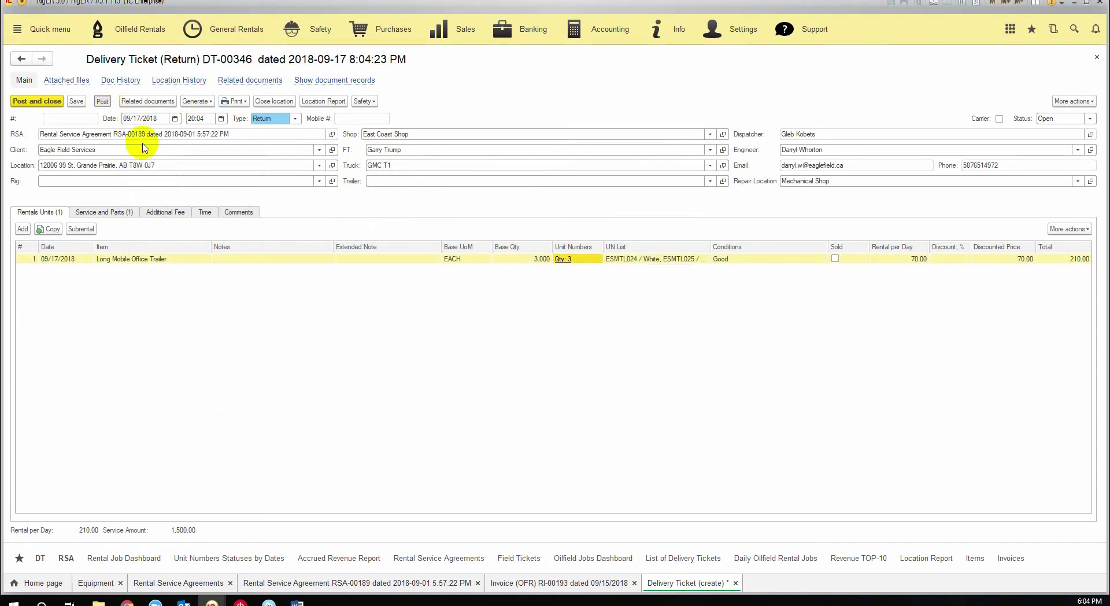